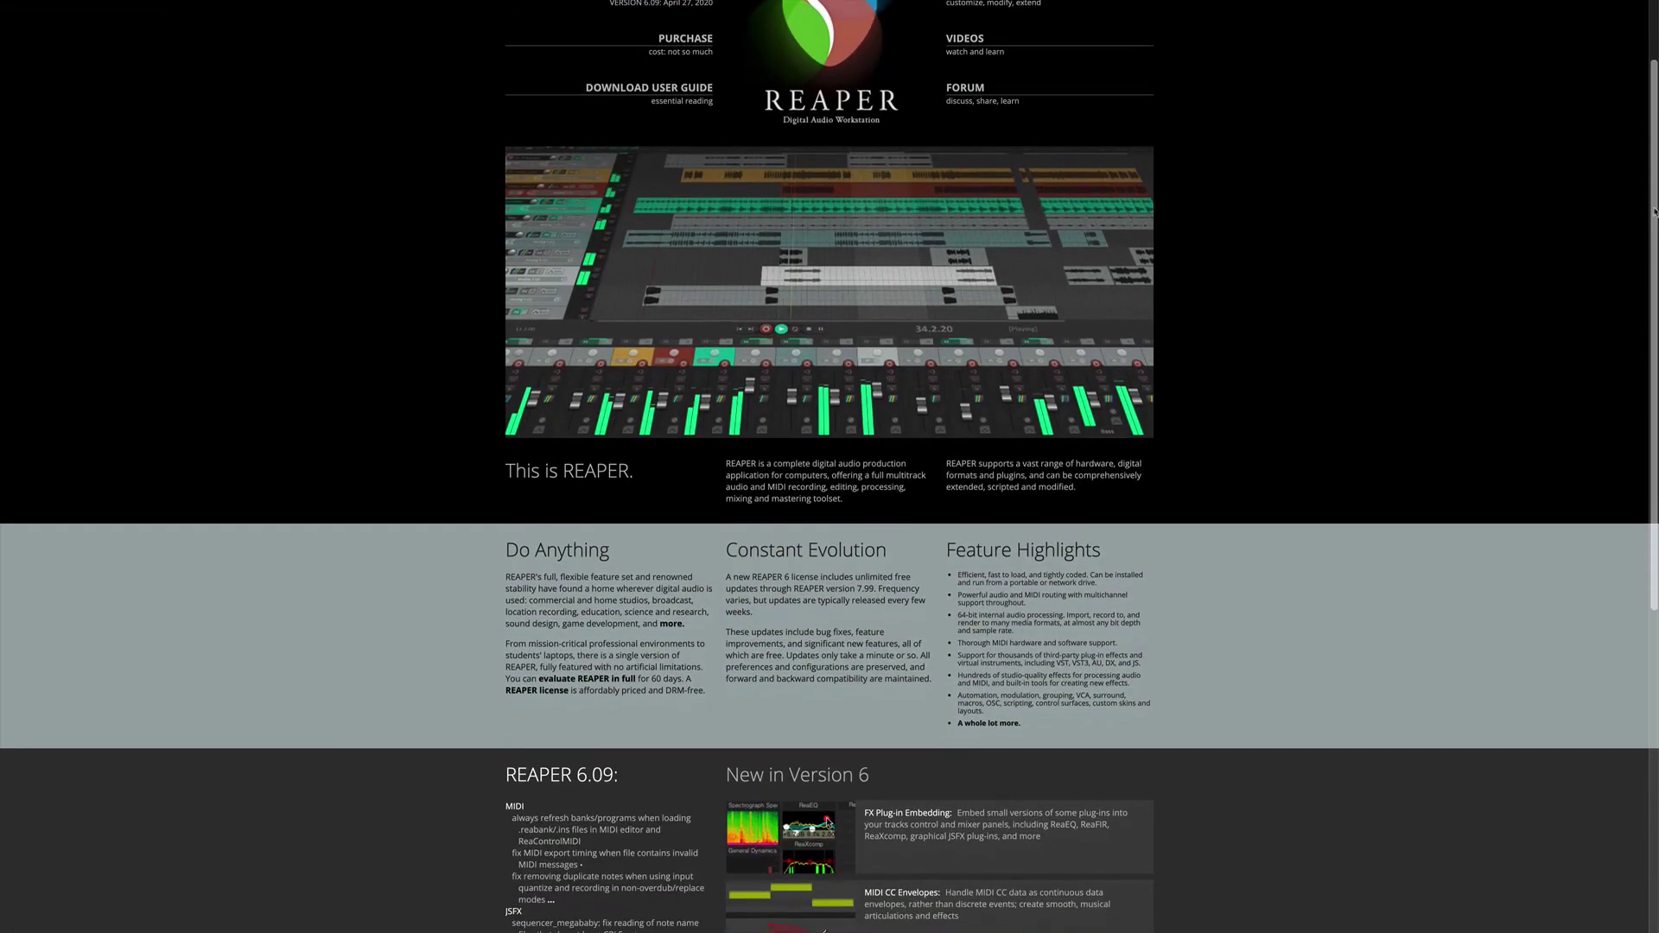
- Drag the scrollbar down the reaper.fm homepage to reveal the REAPER overview and feature highlights
left_click_drag(1654, 215, 1642, 537)
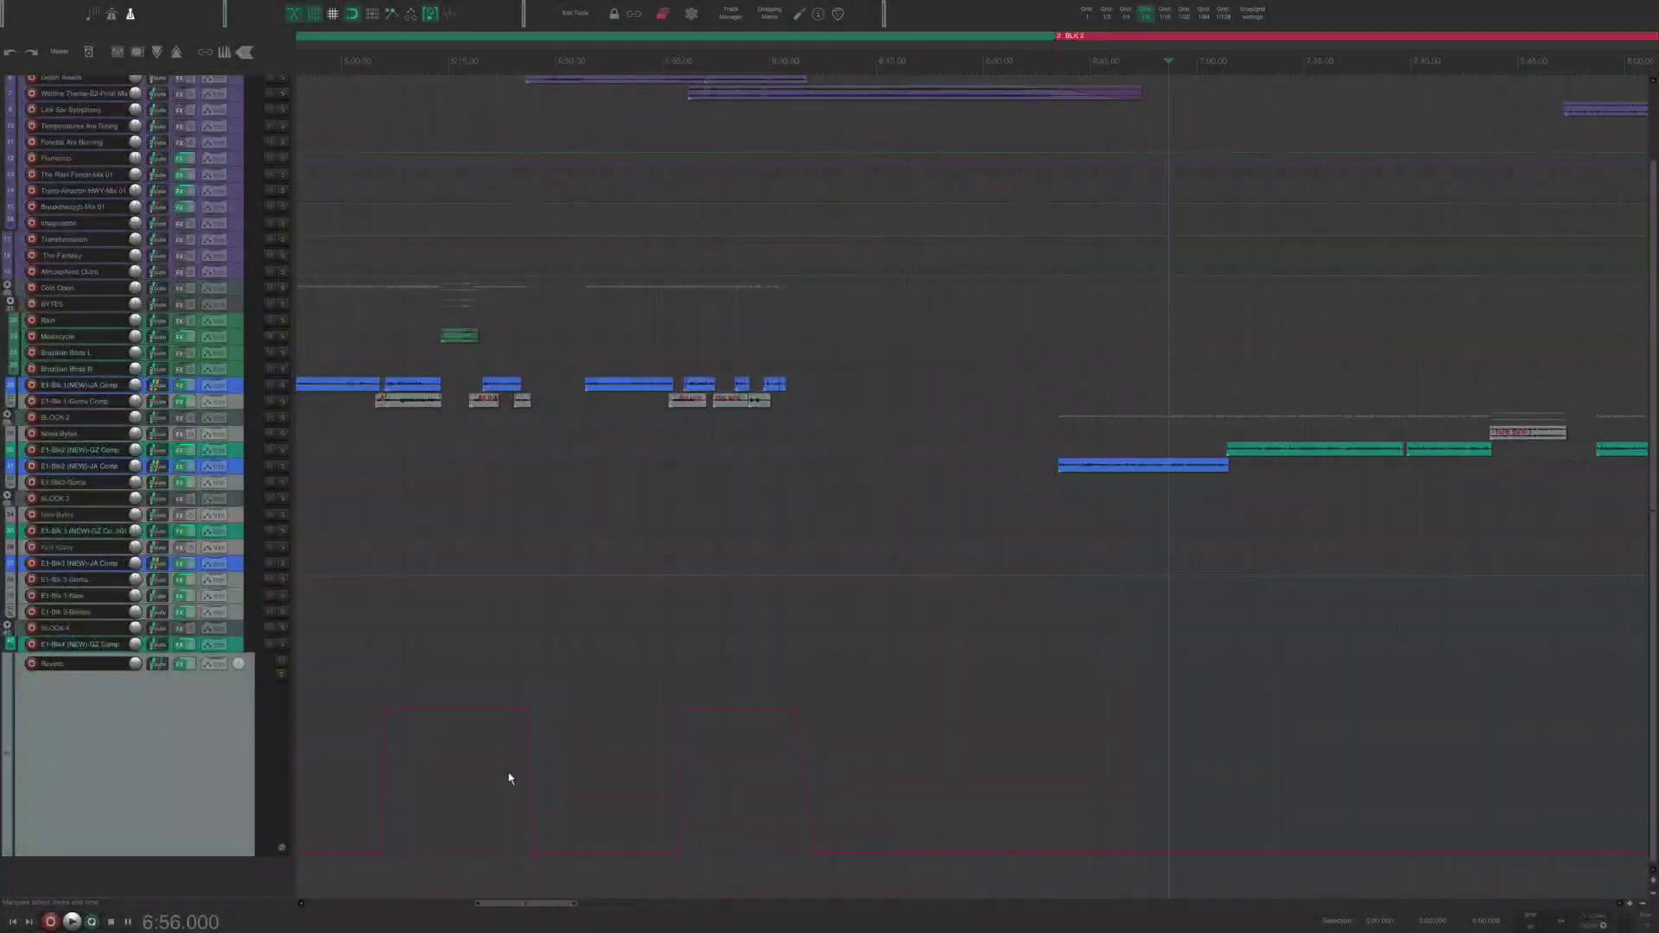
- Zoom and scroll the multitrack project's arrange view to the right with the mouse wheel
scroll(509, 779, "up", 3)
scroll(528, 768, "down", 2)
scroll(529, 766, "right", 10)
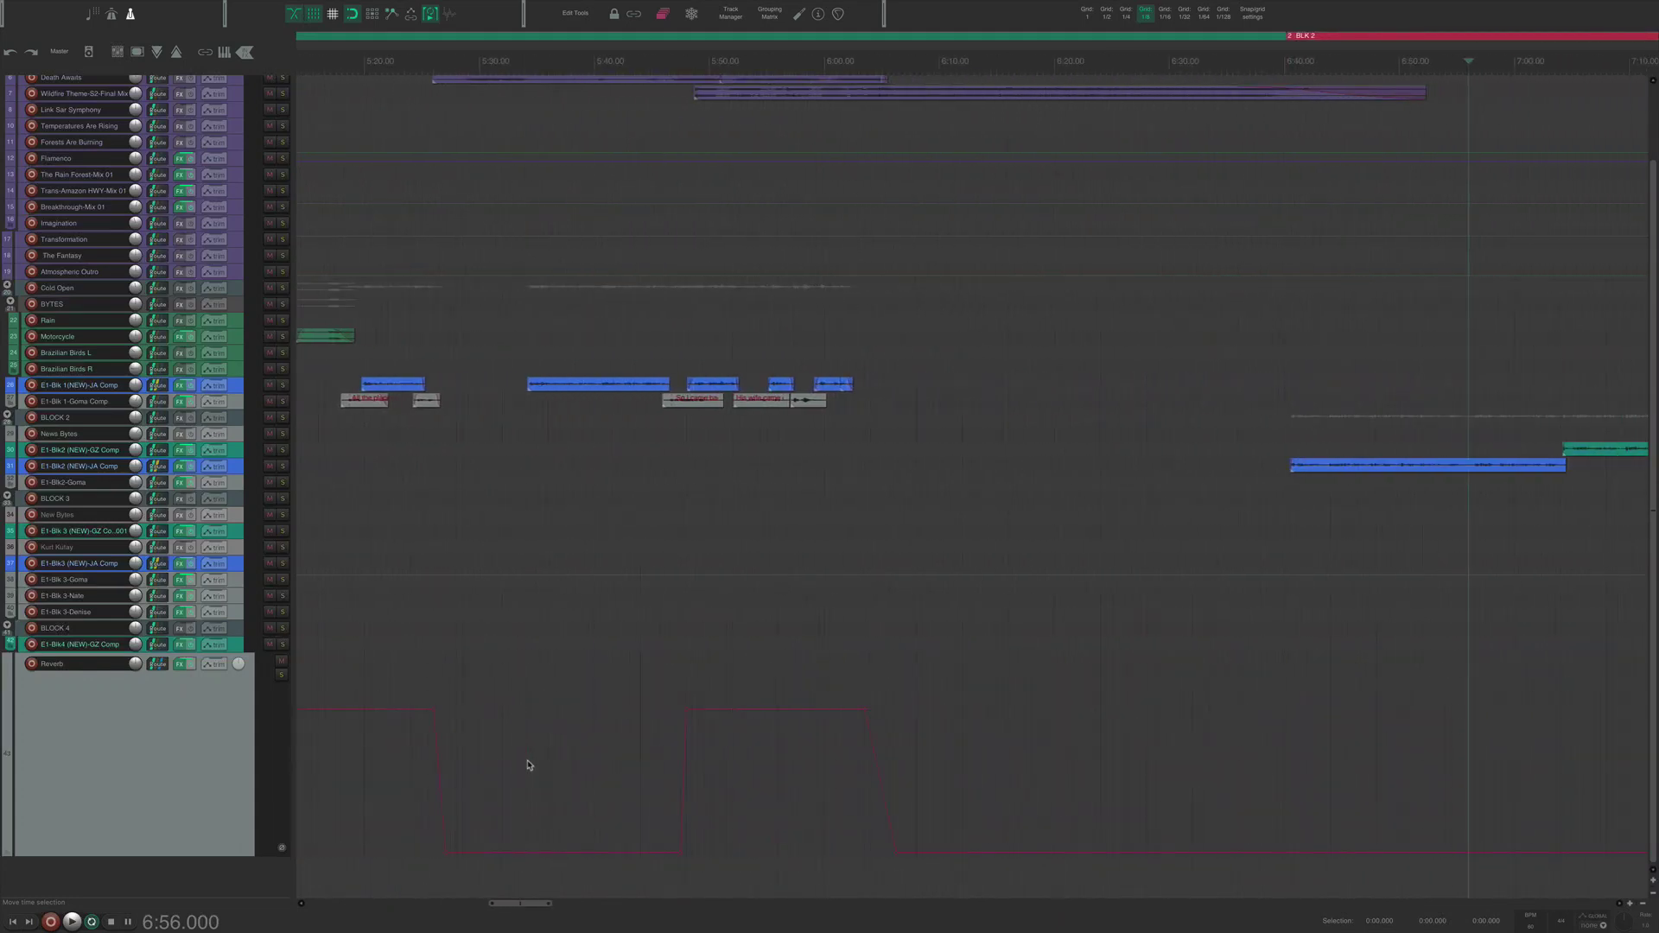
scroll(528, 765, "right", 8)
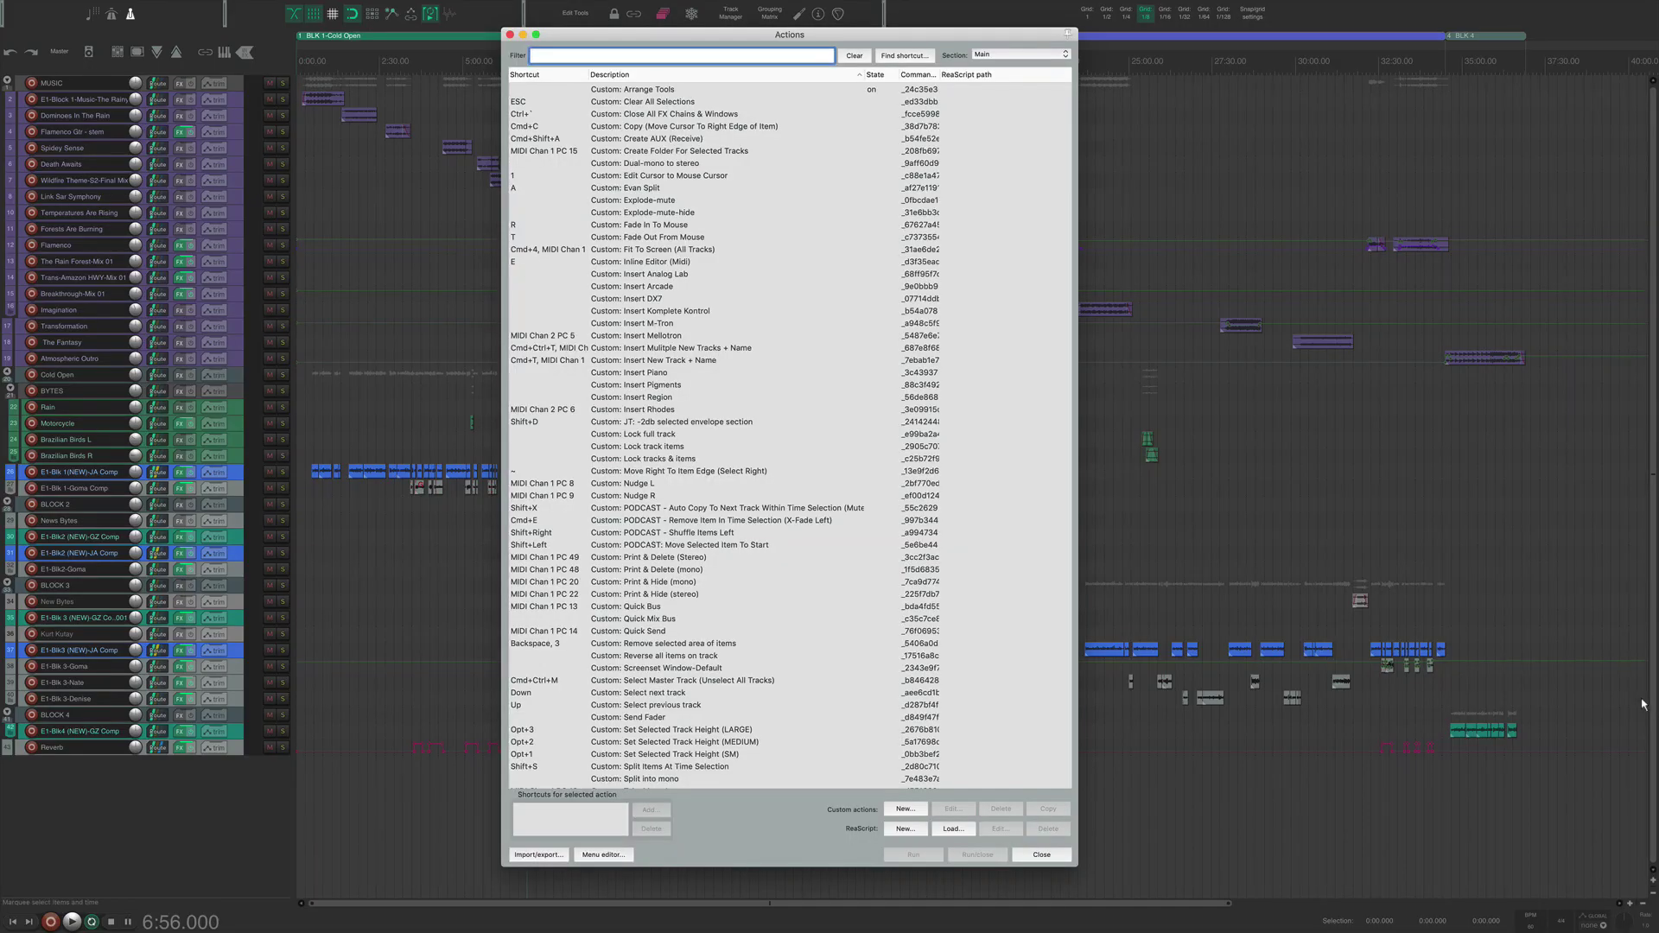
- Start a new custom action with New... in the Actions list's Custom actions section
left_click(904, 810)
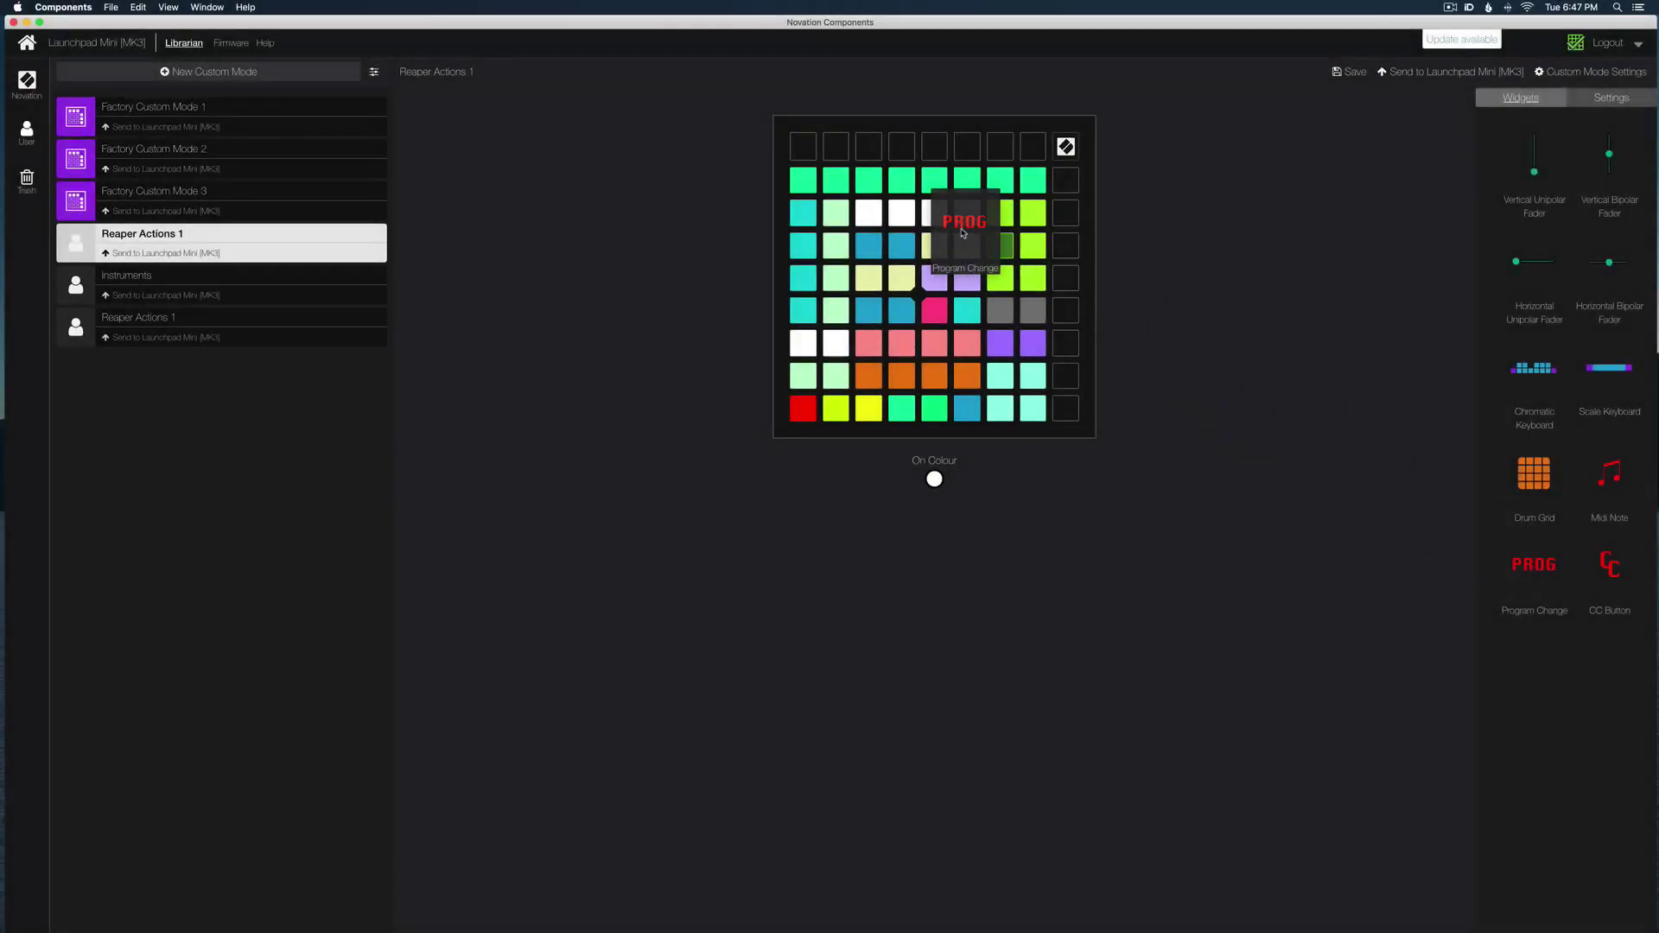
- Place a Program Change widget onto the Reaper Actions 1 pad grid
left_click_drag(963, 234, 876, 227)
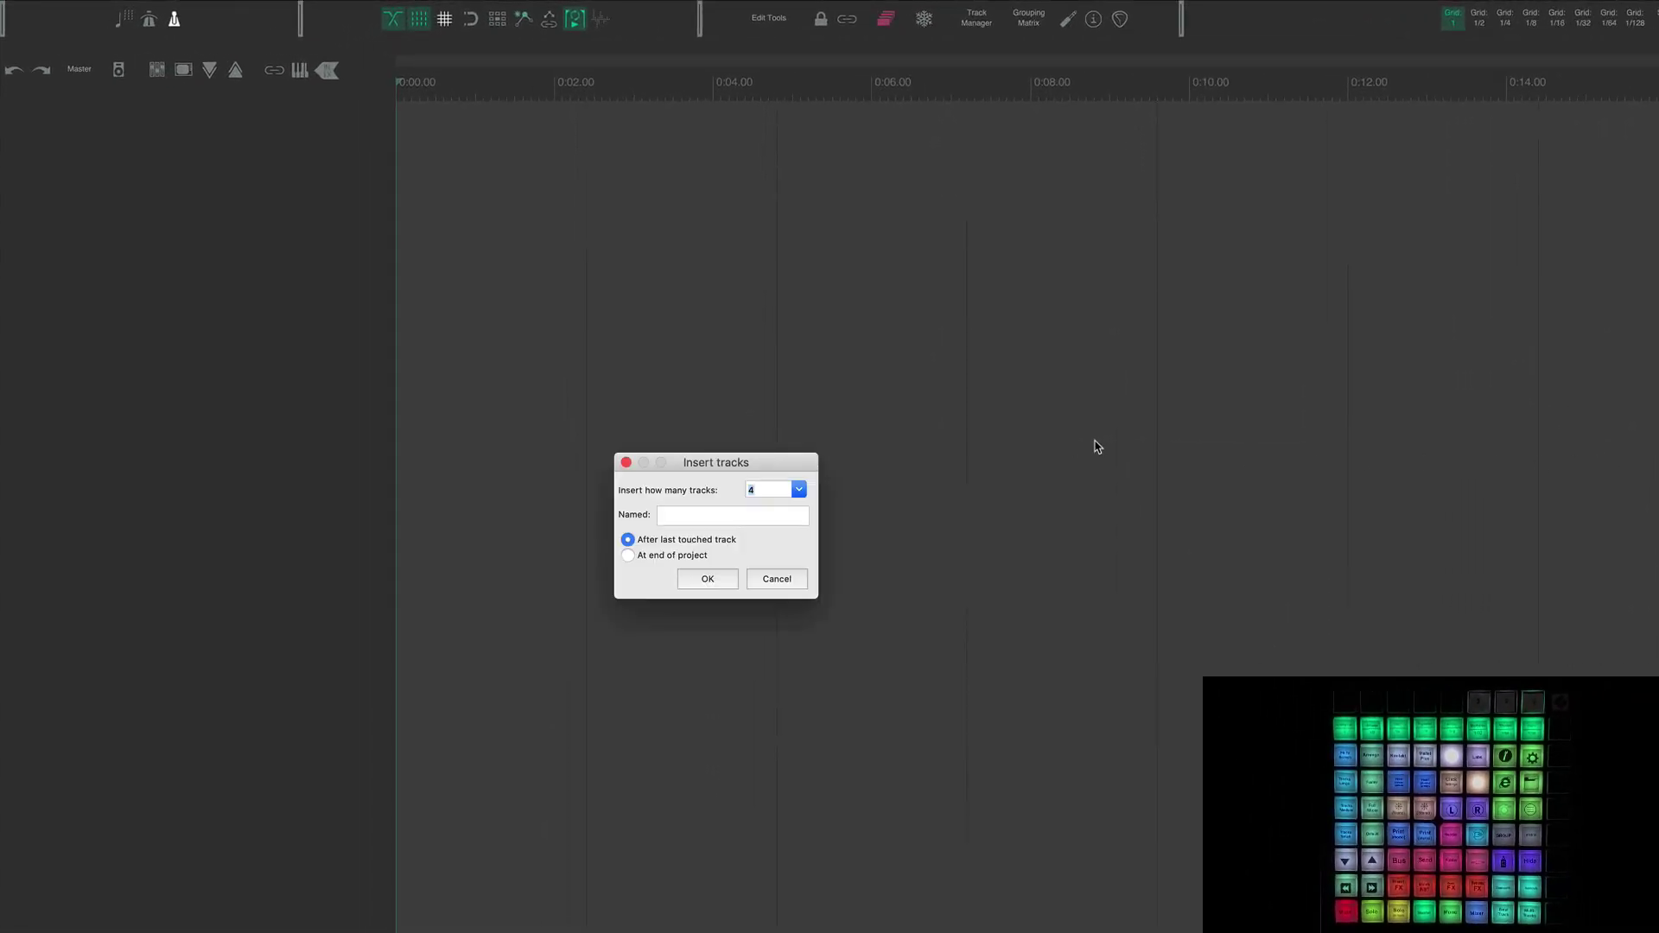
- Insert four tracks, name them 1, 2, 3 and 4, and colour all of them blue
left_click(708, 579)
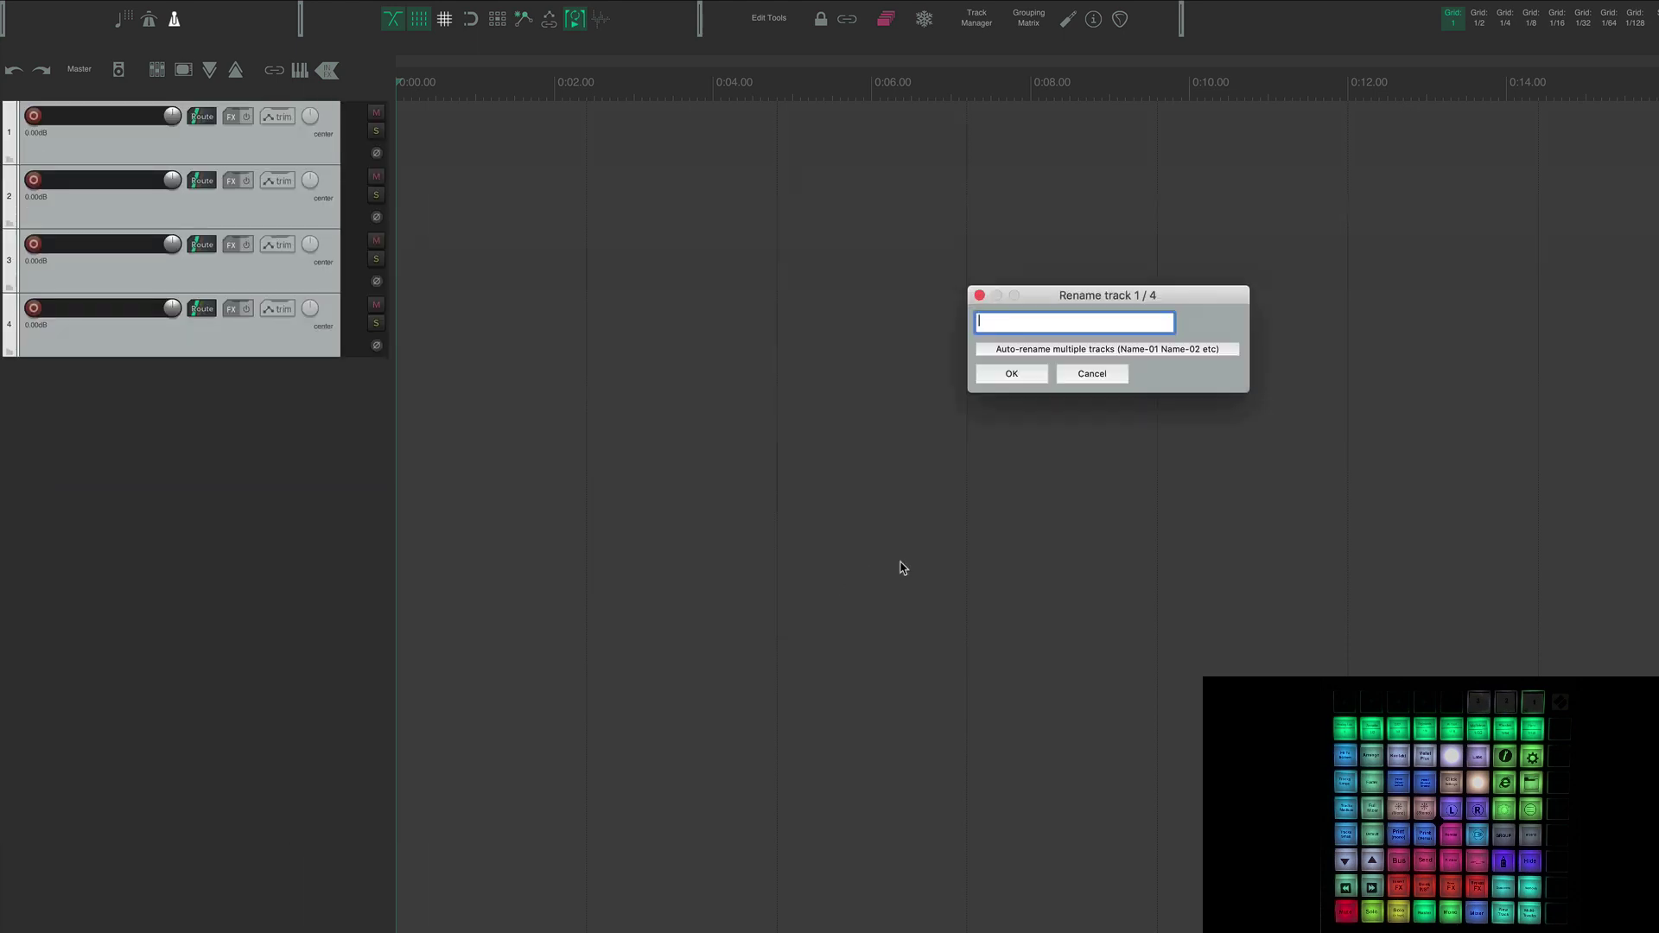
type("1")
key("Return")
type("2")
key("Return")
type("3")
key("Return")
type("4")
key("Return")
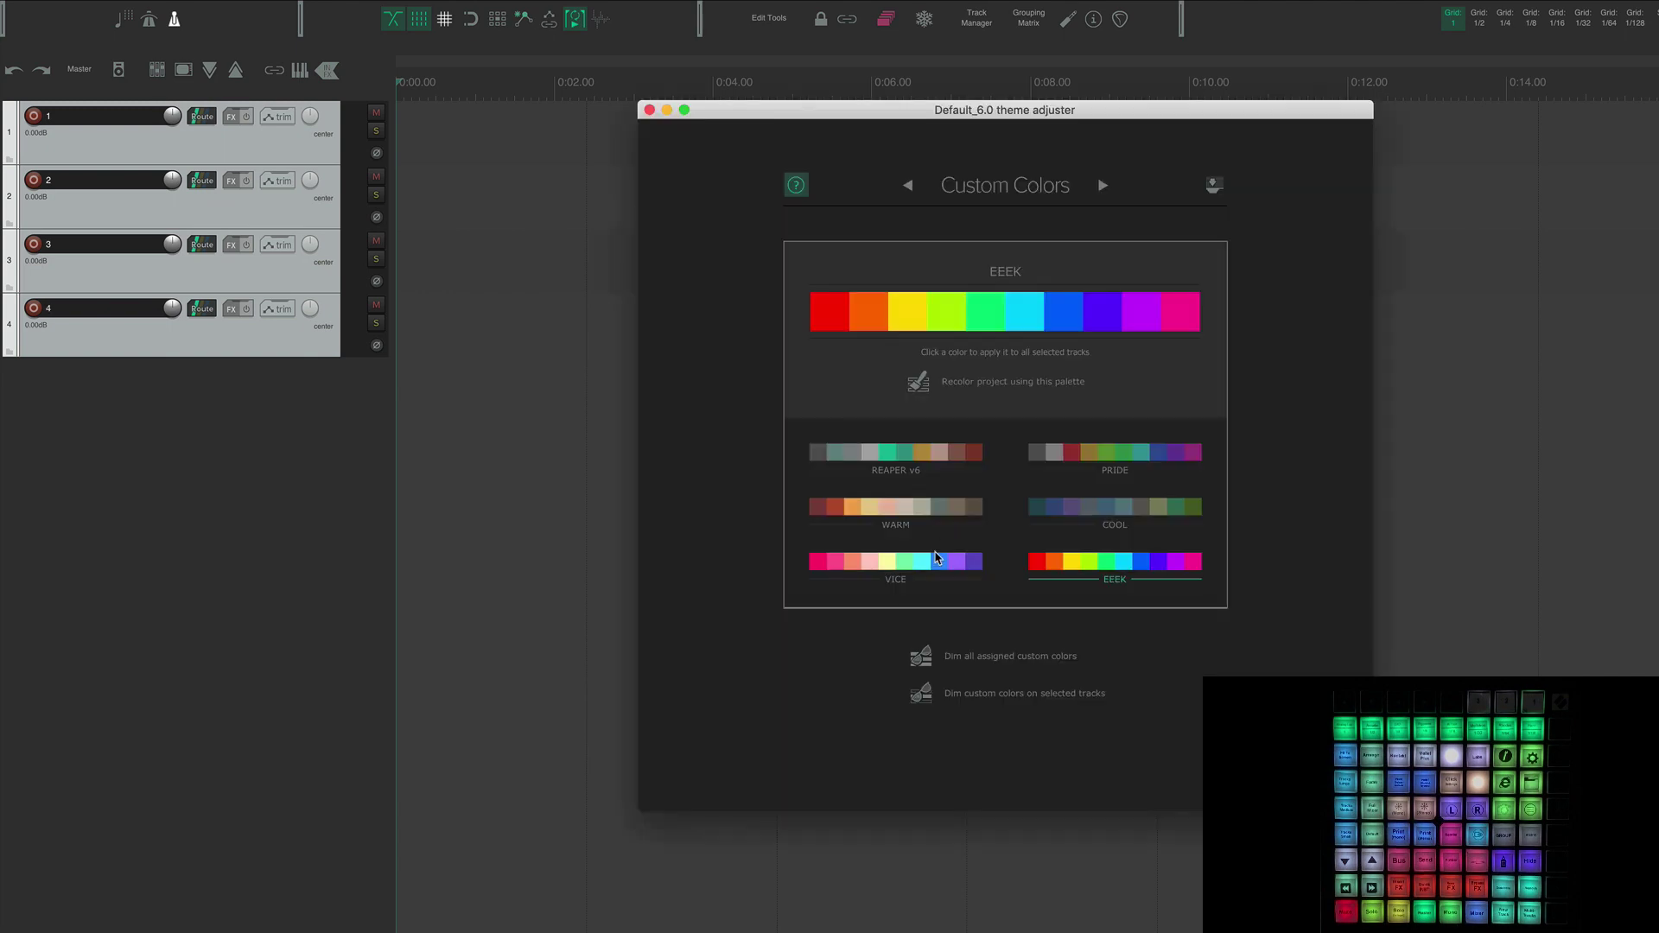
left_click(1070, 320)
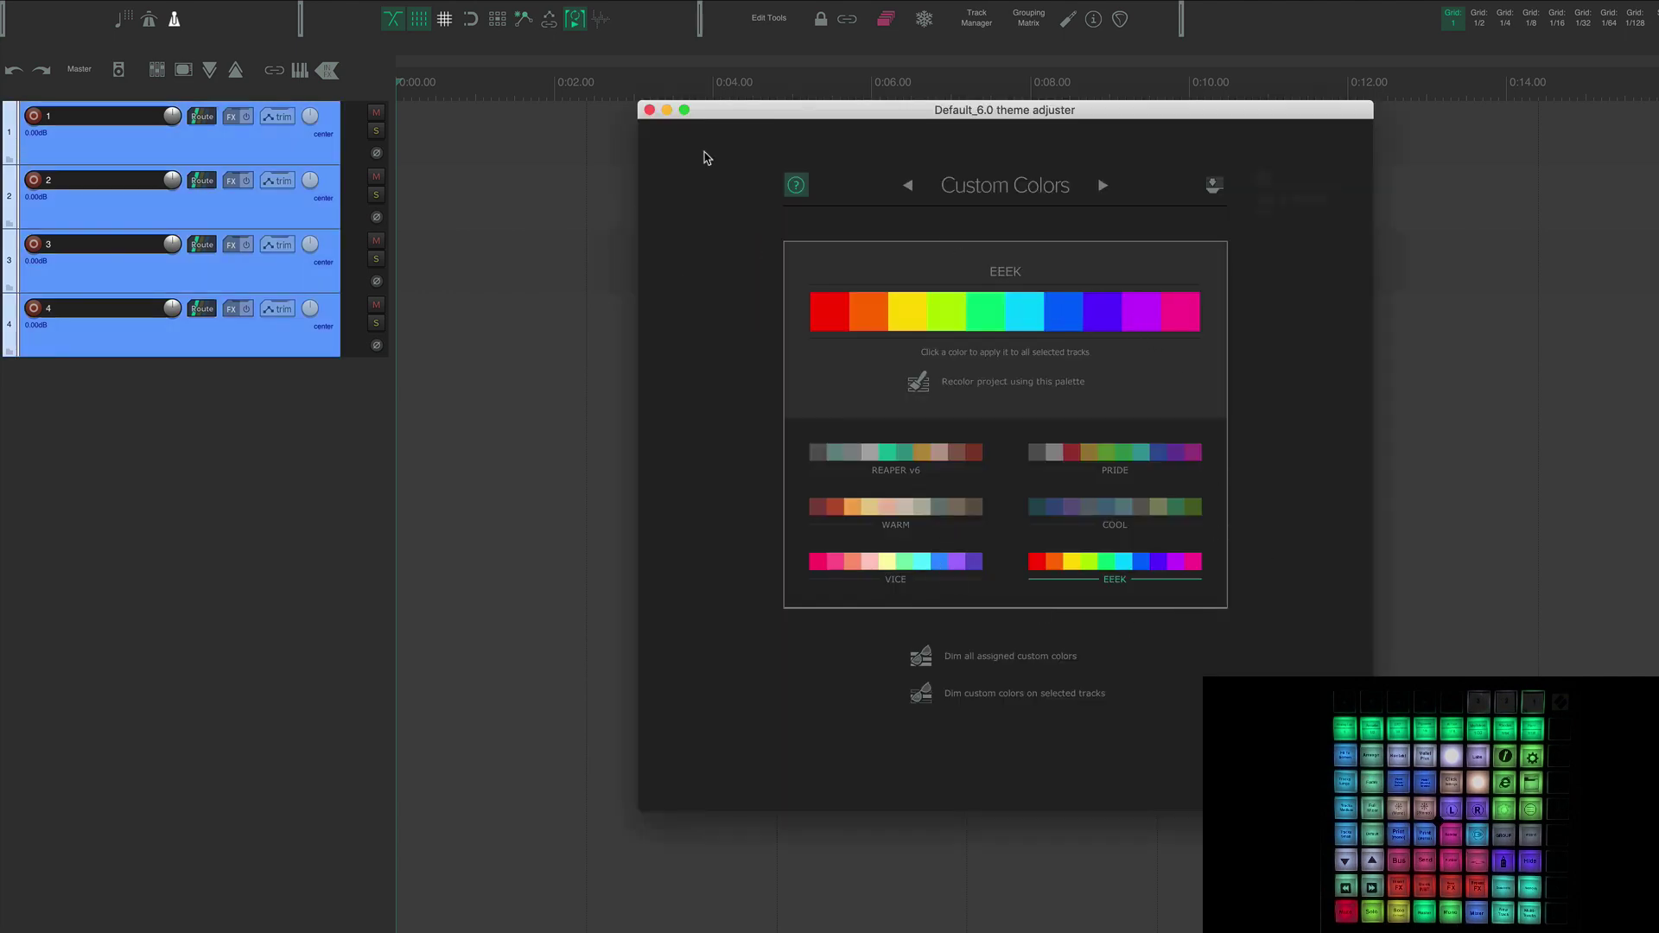
left_click(649, 109)
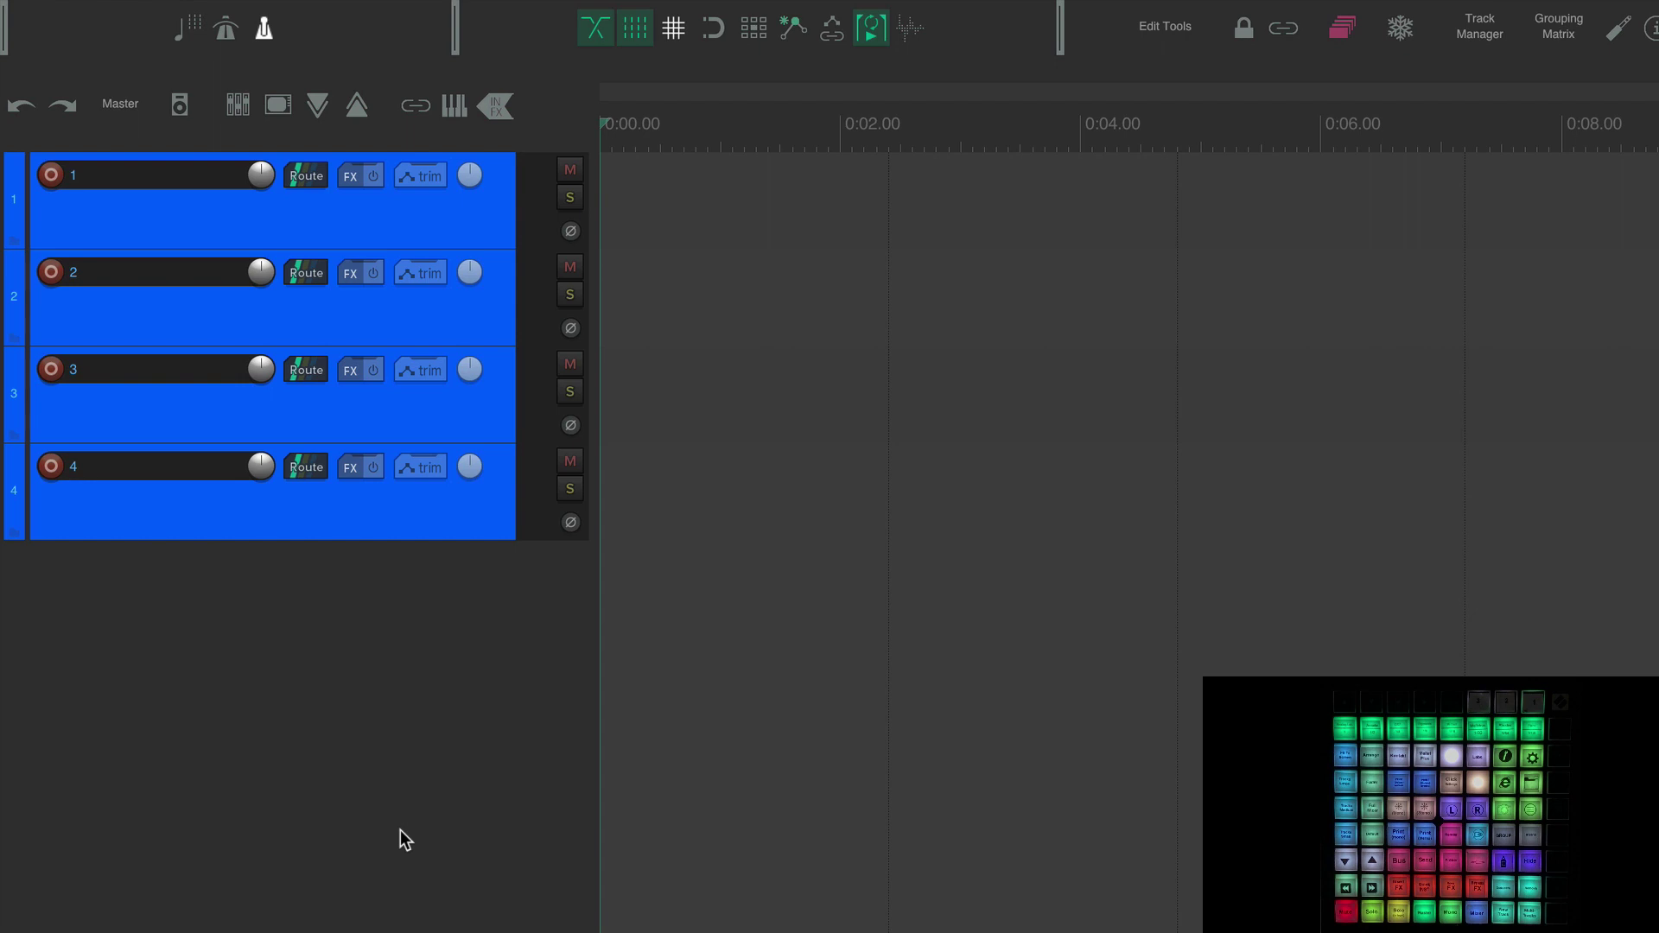
double_click(430, 636)
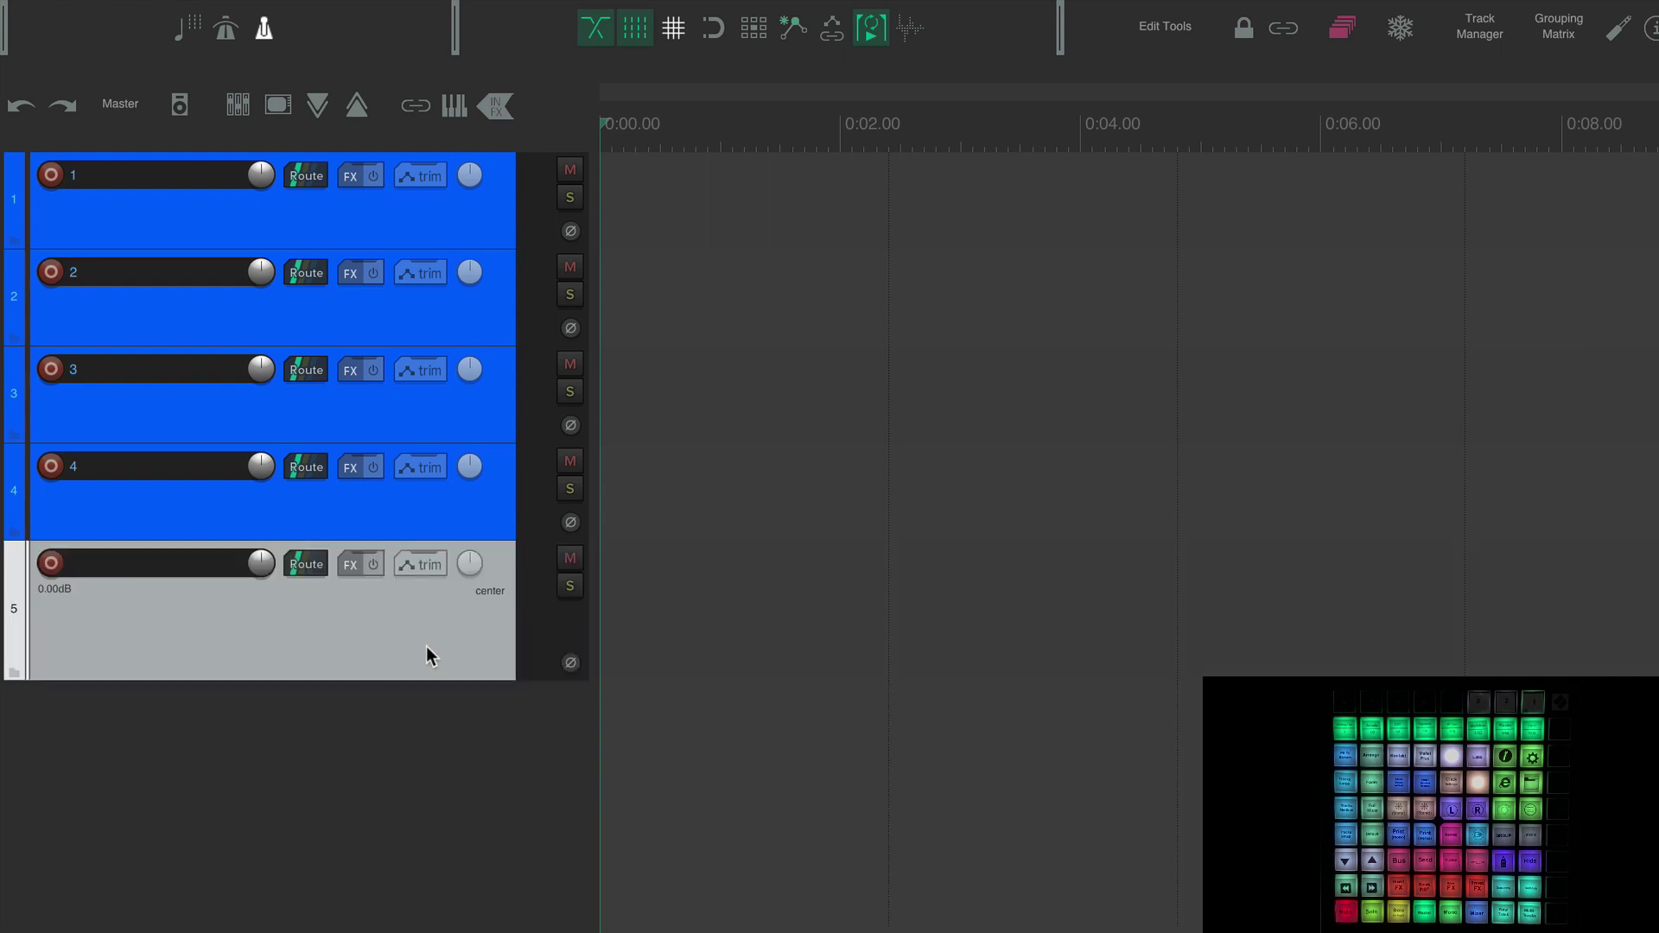
left_click_drag(427, 646, 448, 180)
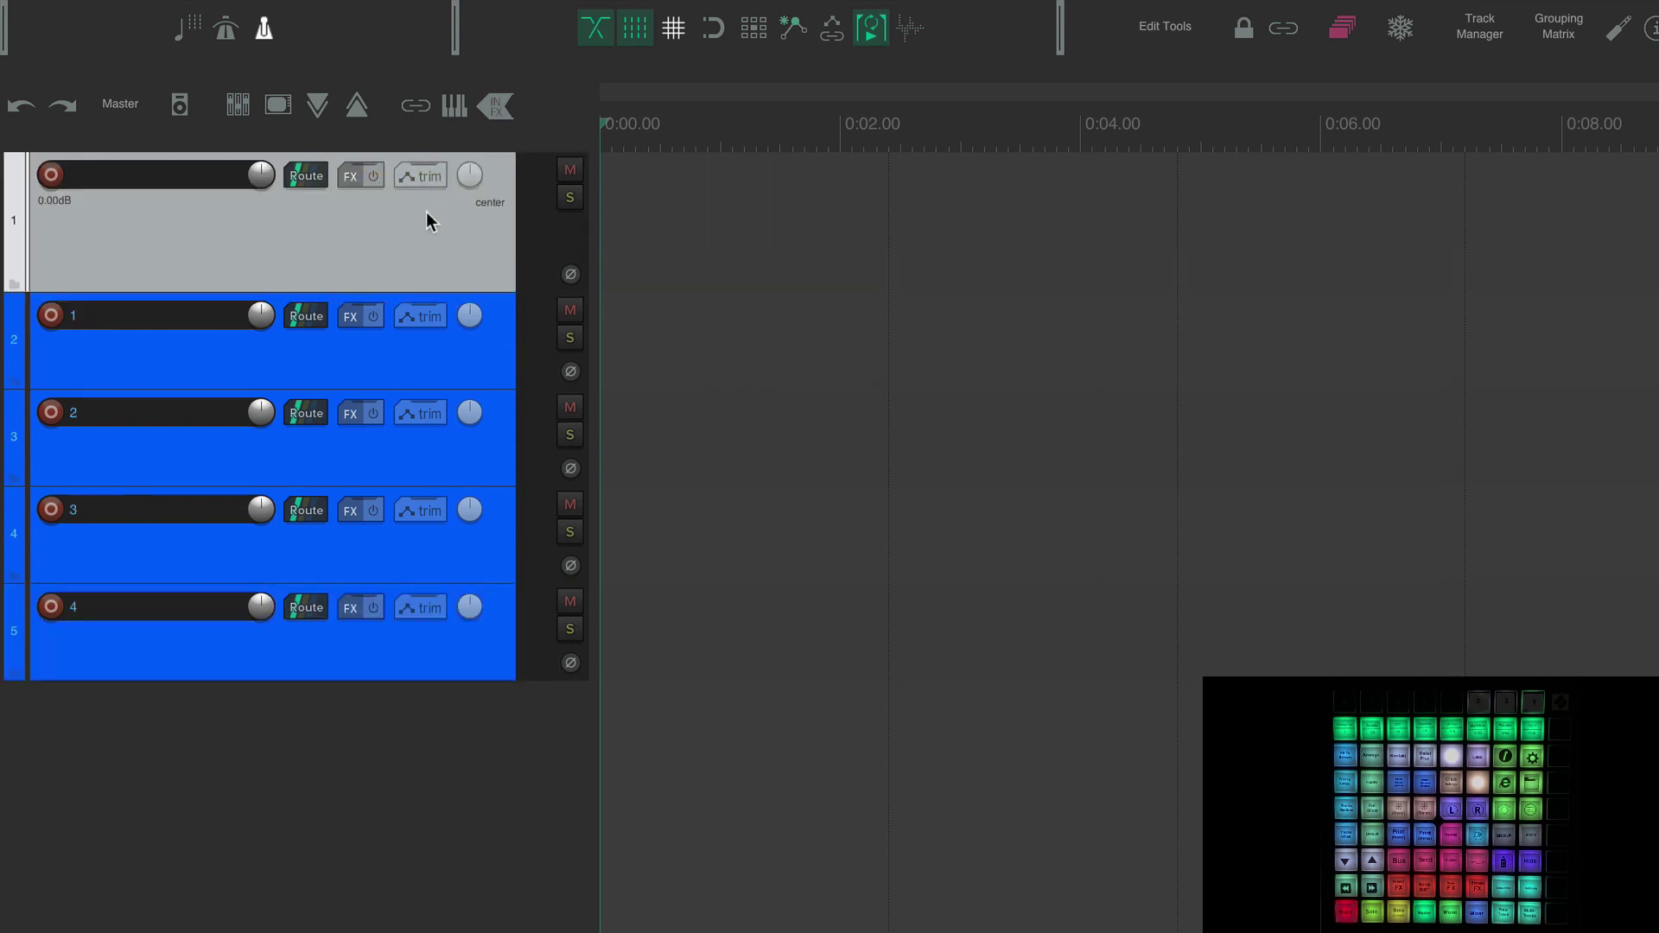
left_click(13, 283)
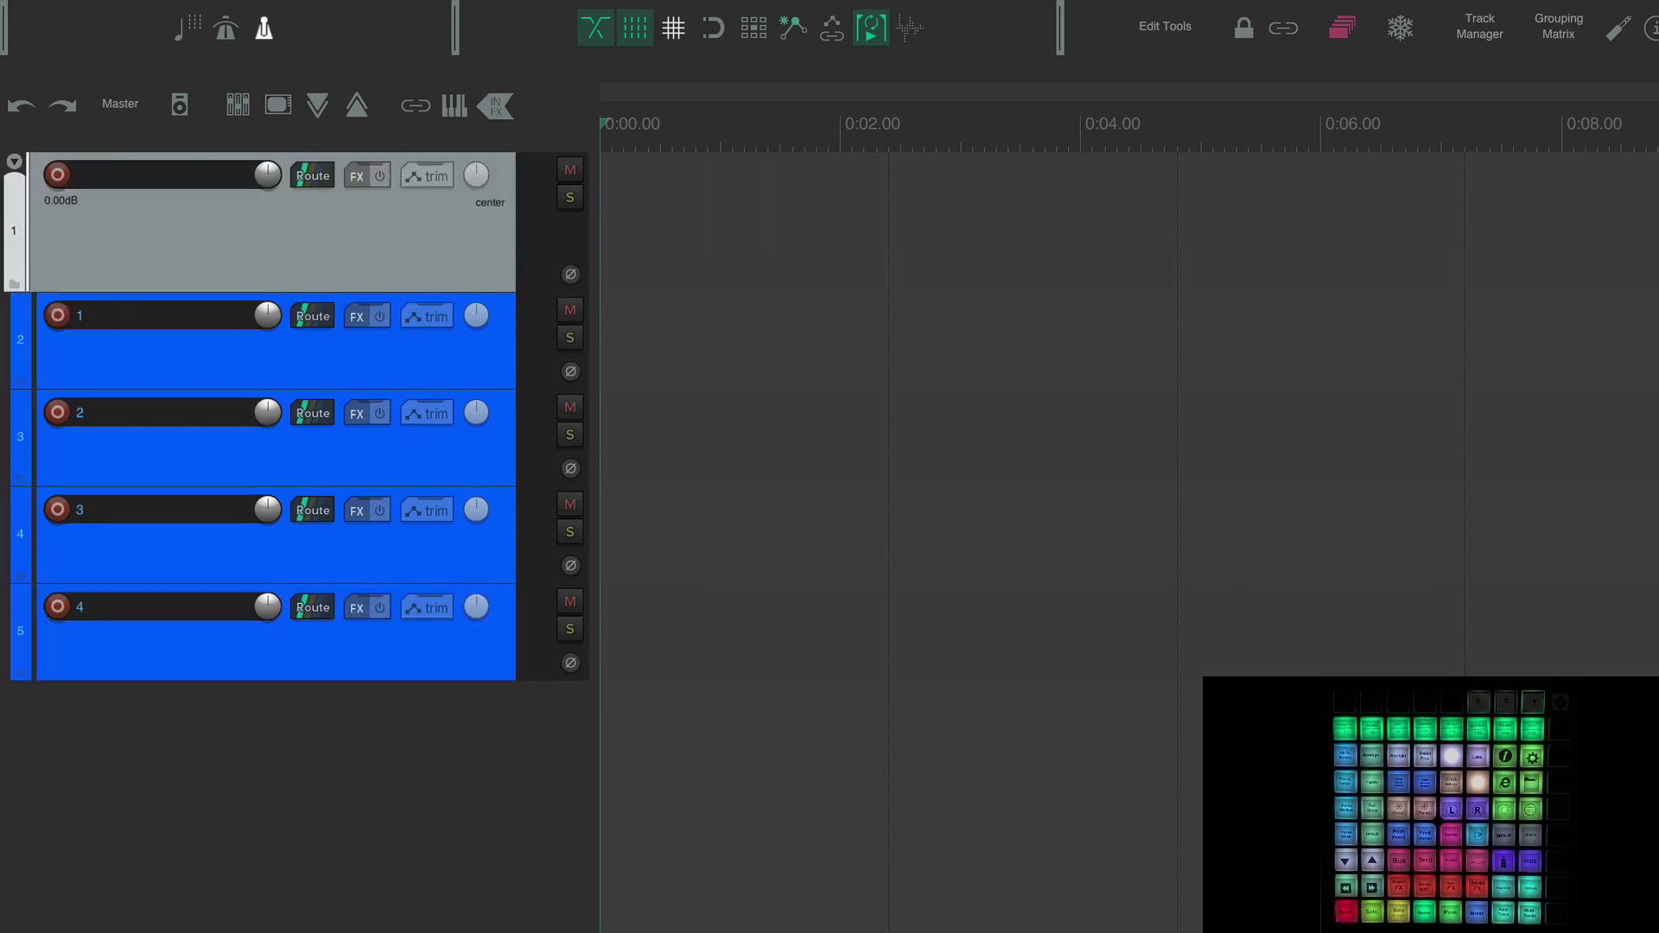
double_click(183, 168)
type("Folder")
key("Return")
key("Delete")
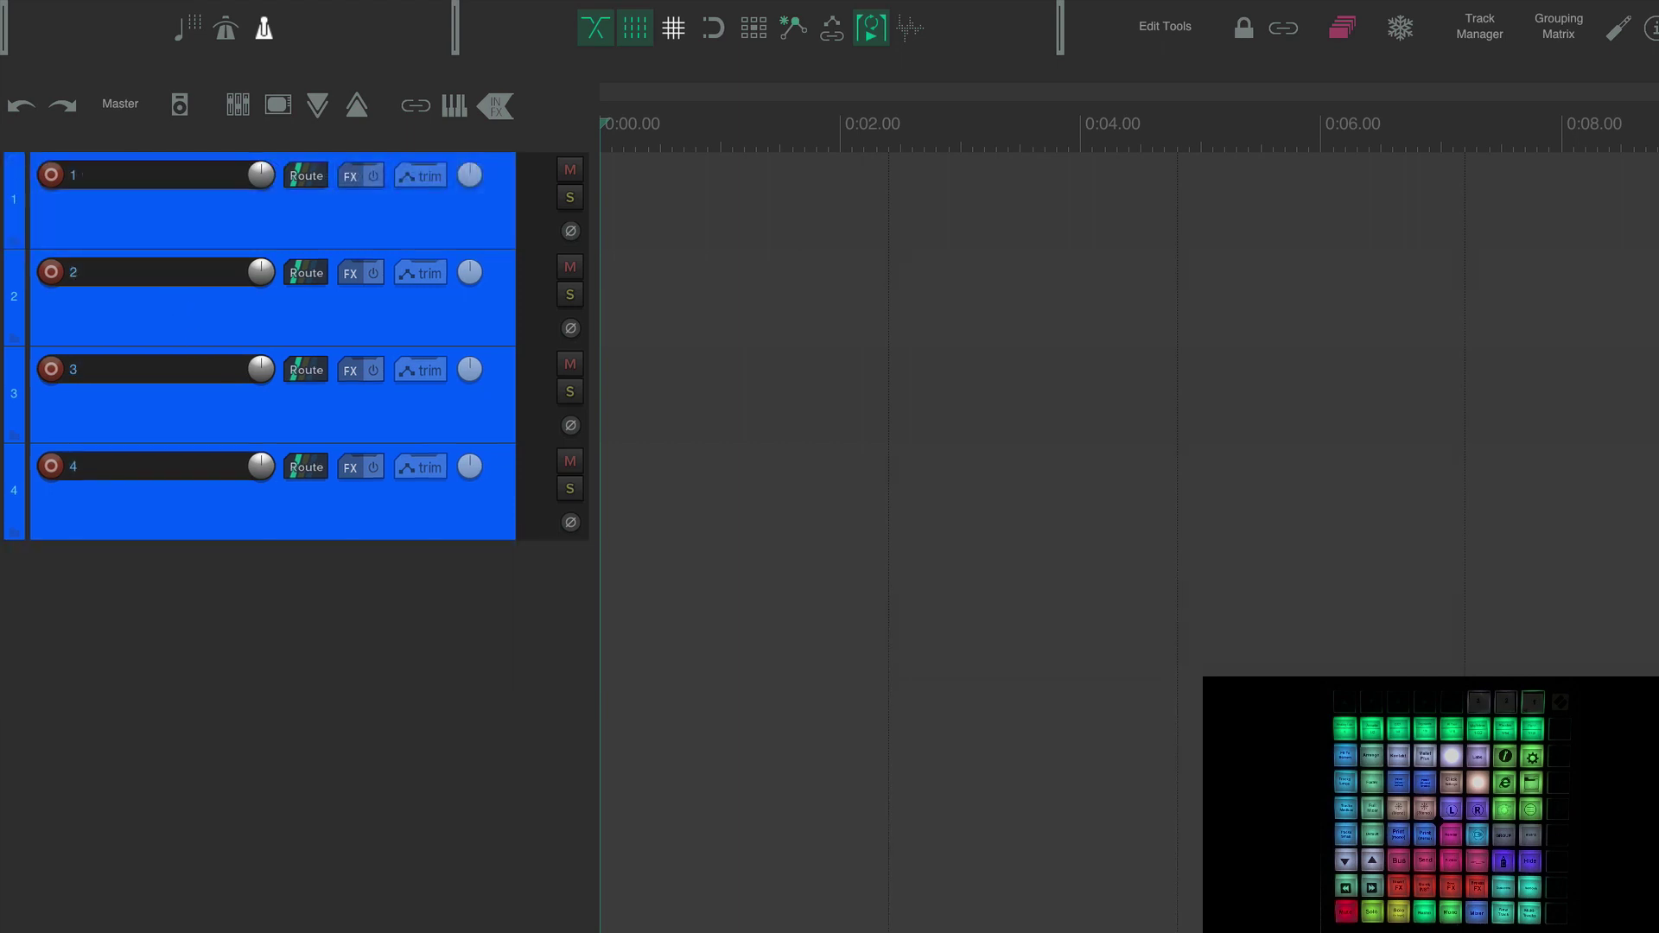
- Select tracks 1 through 4 and wrap them in a parent folder named 'Folder' via Ctrl+Shift+F
left_click(481, 222)
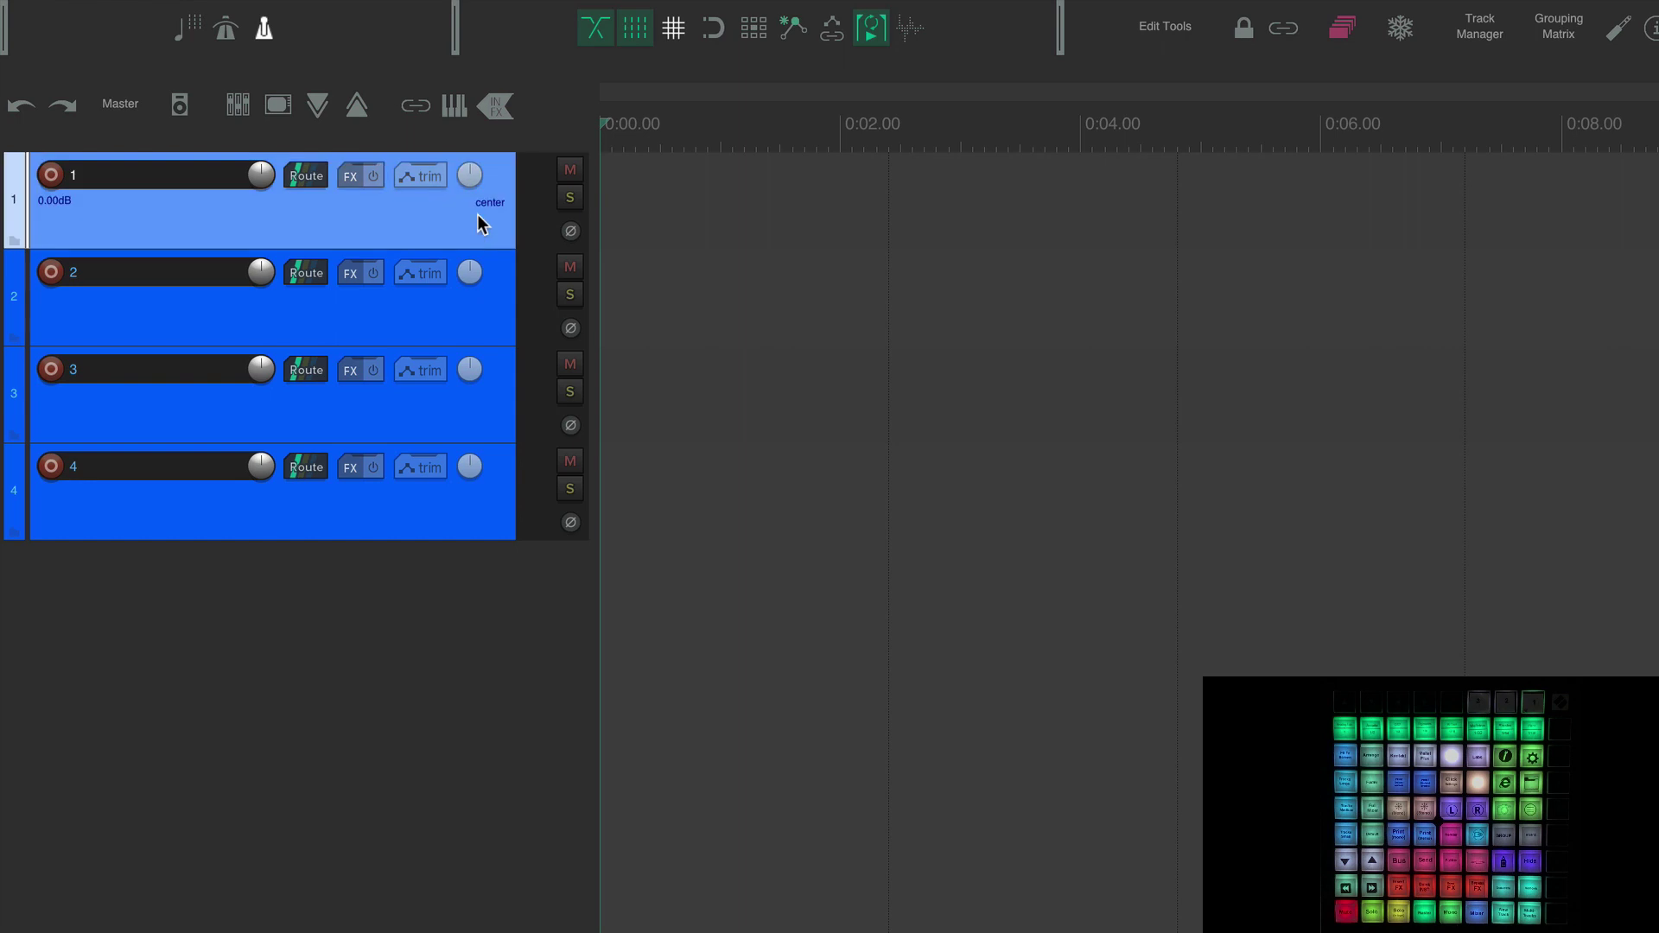
left_click(454, 519, "shift")
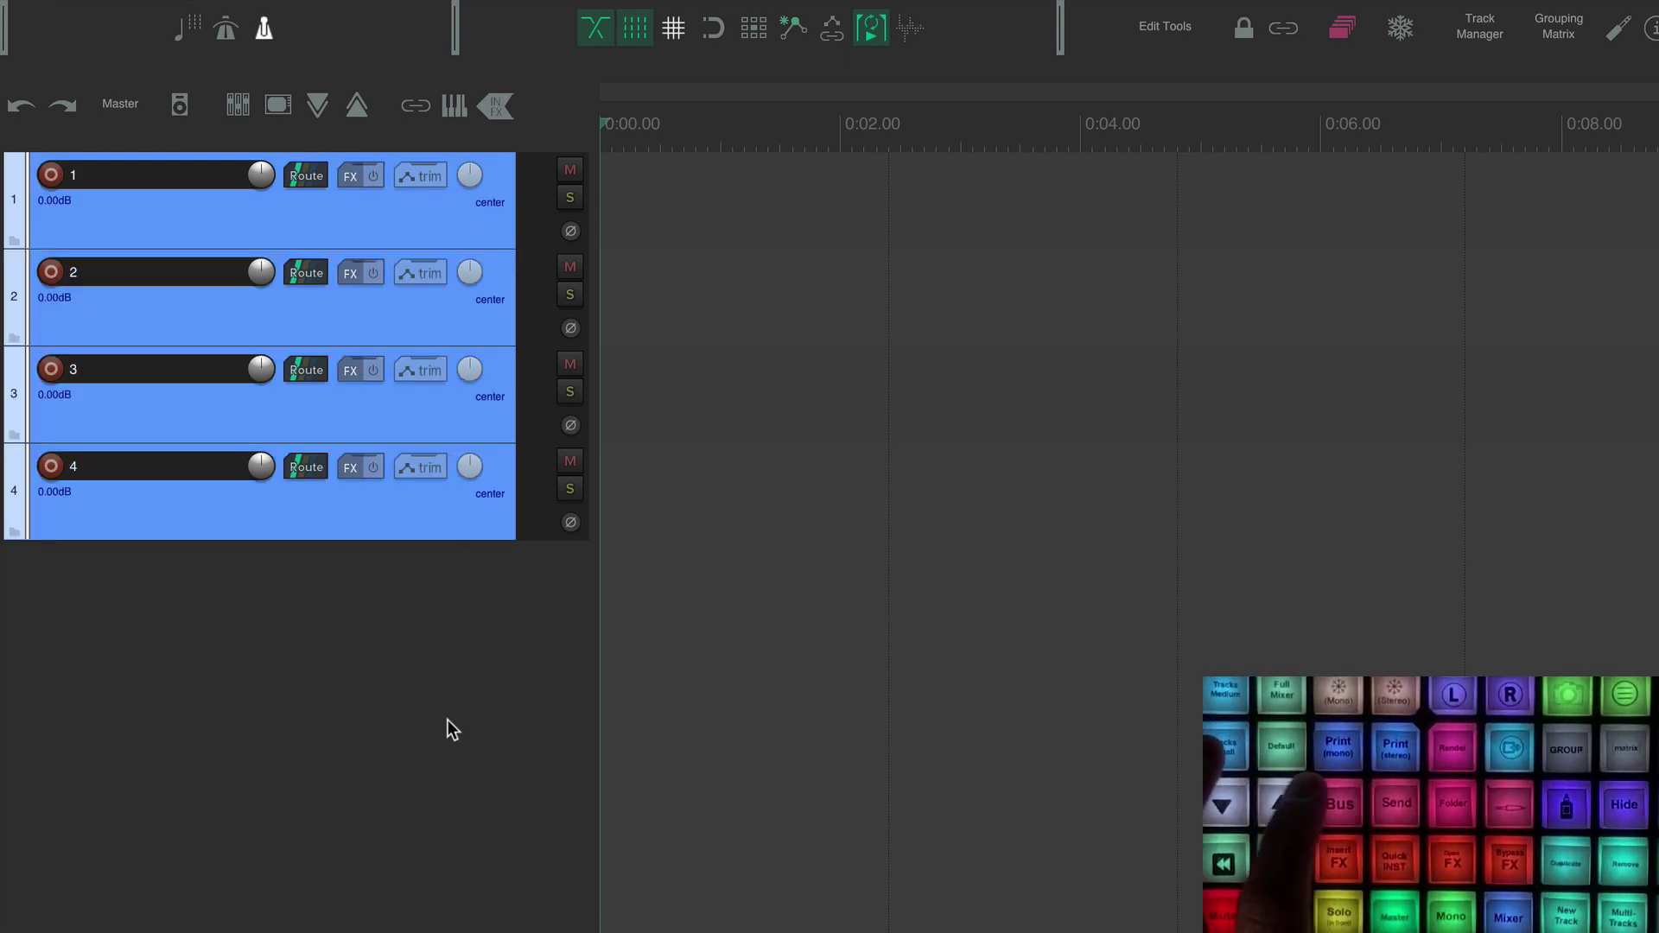
key("ctrl+shift+f")
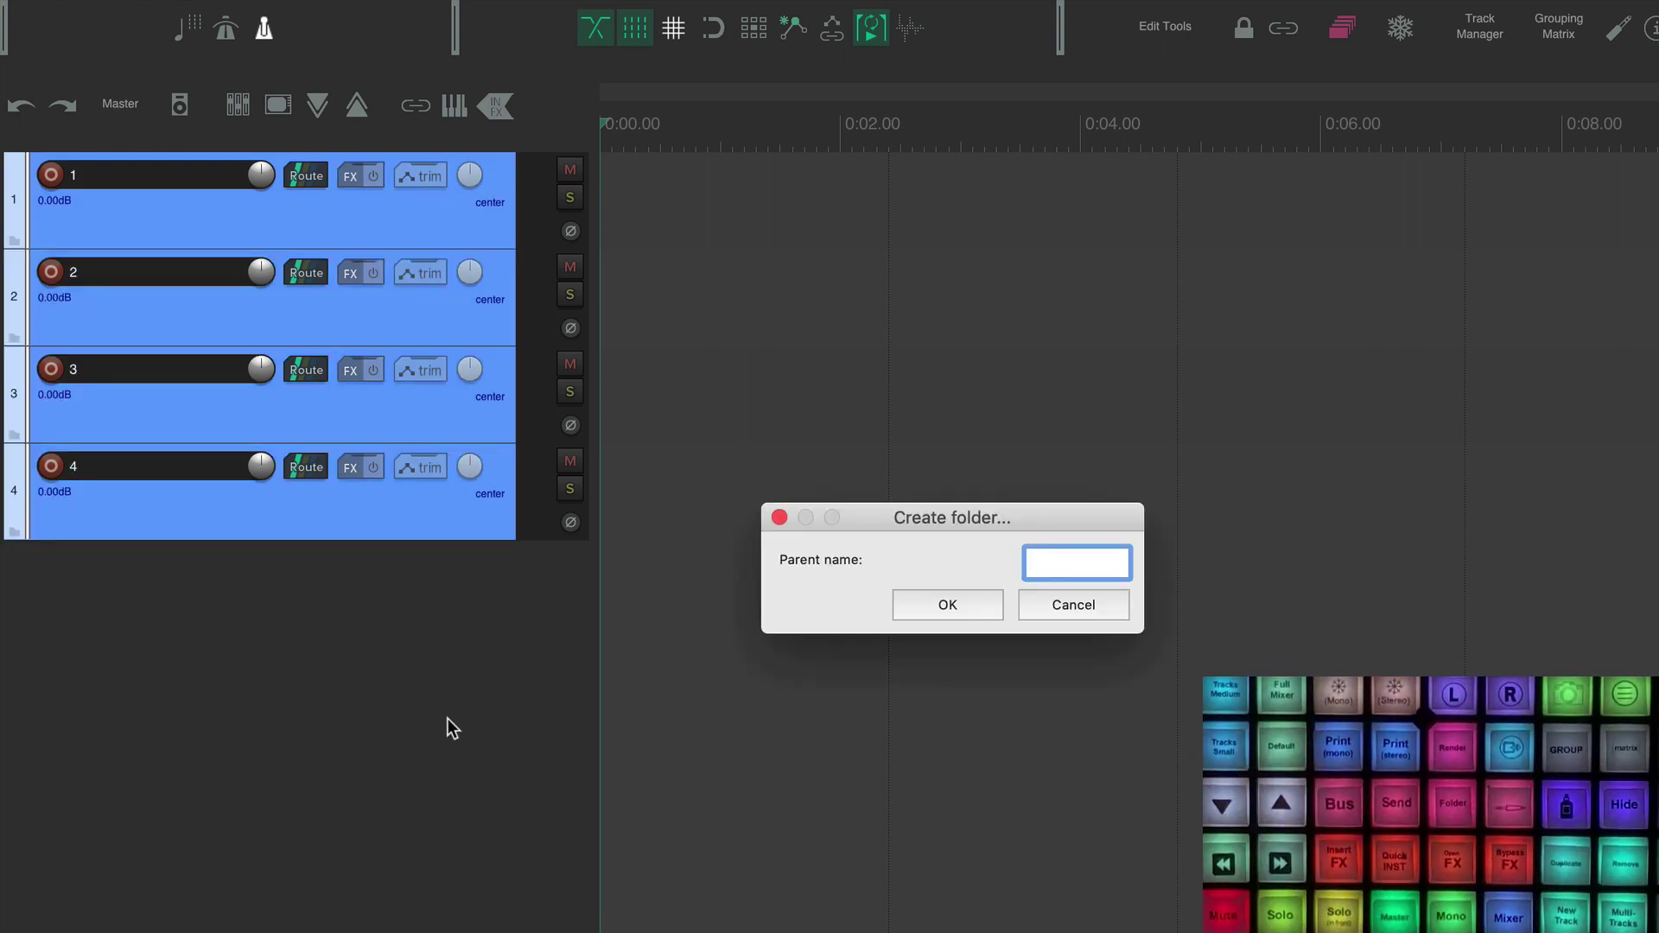
type("Folder")
key("Return")
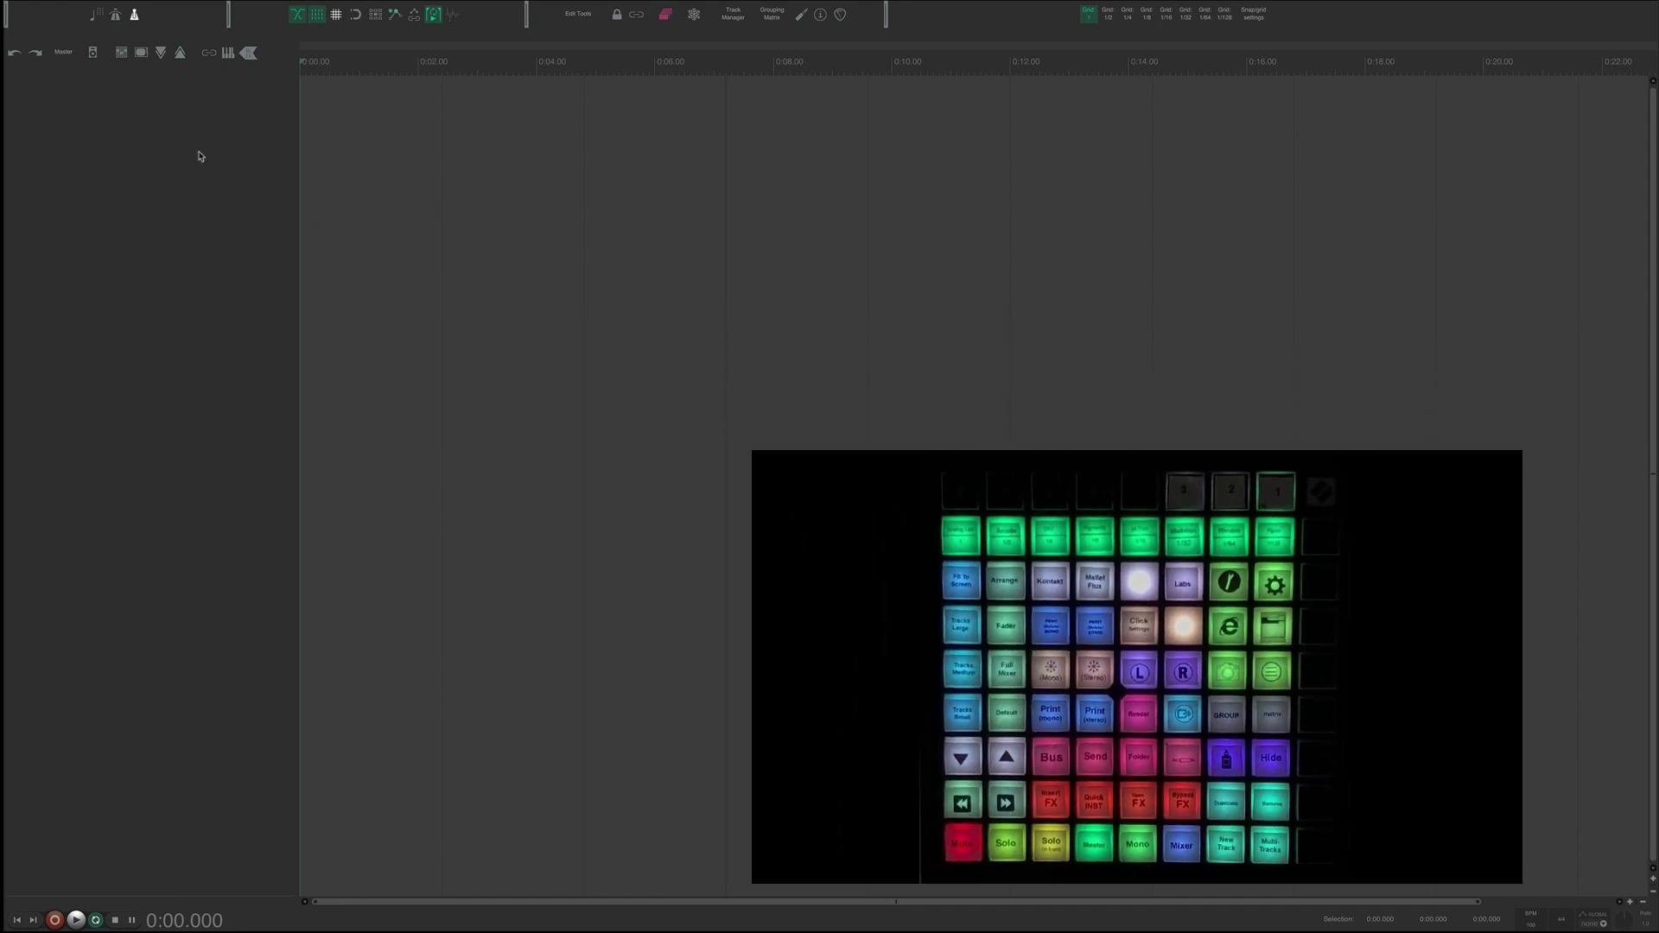
- Add a new track and load VST3i: Analog Lab 4 (Arturia) from the FX browser's Instruments category
double_click(191, 148)
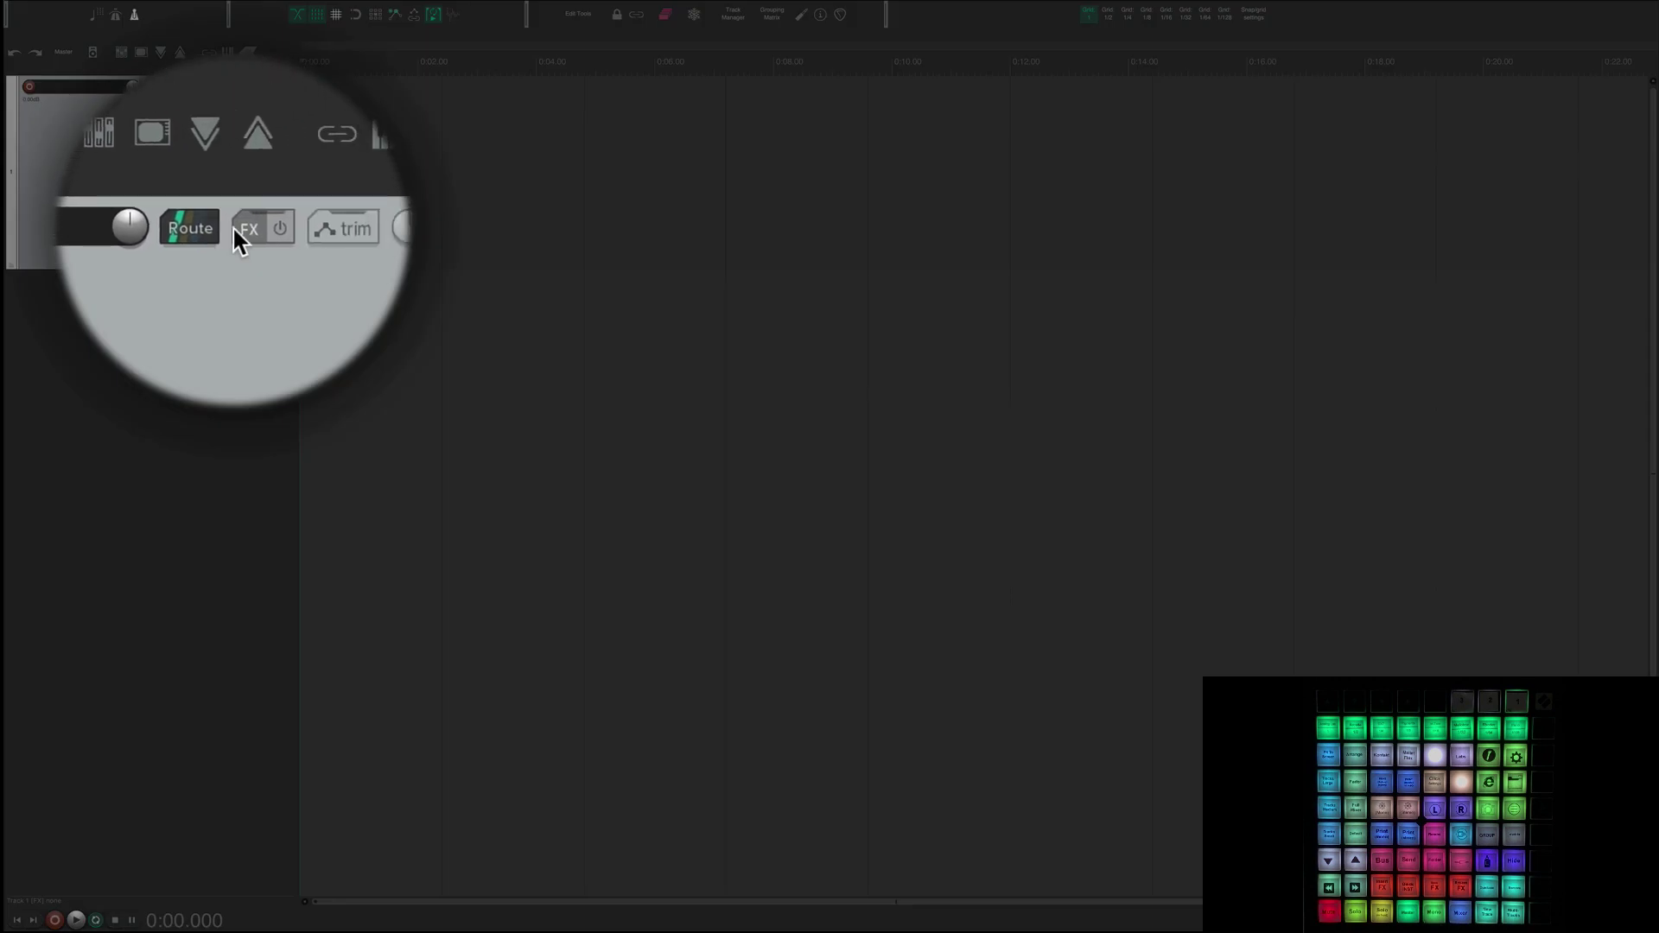
left_click(175, 86)
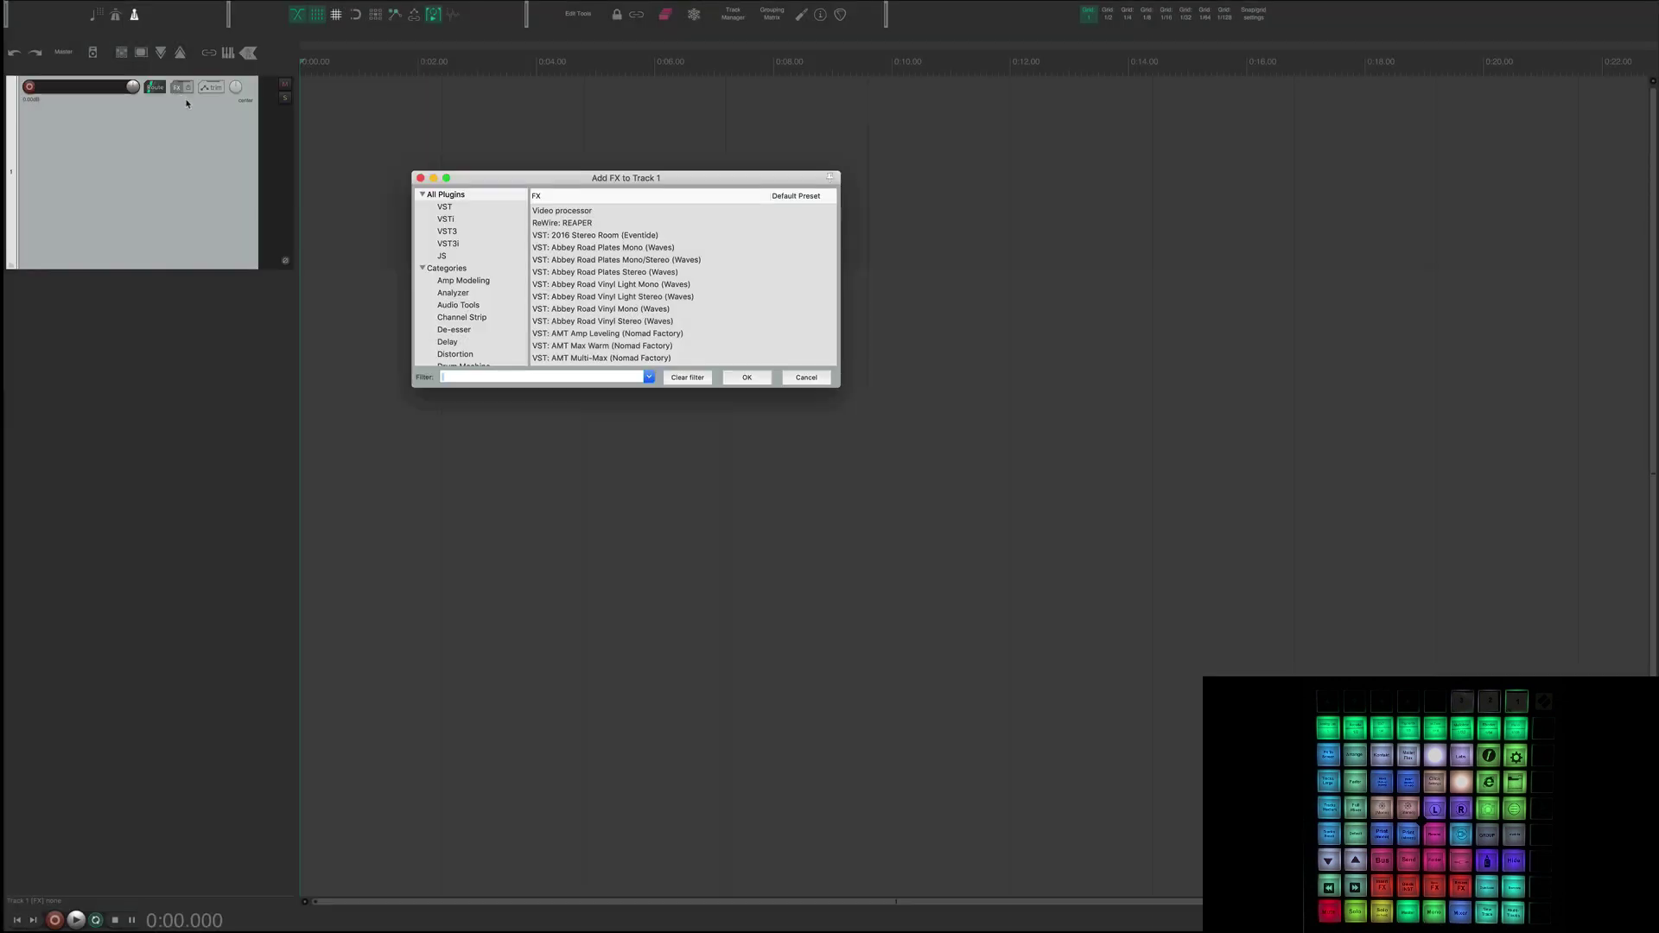
scroll(509, 288, "down", 5)
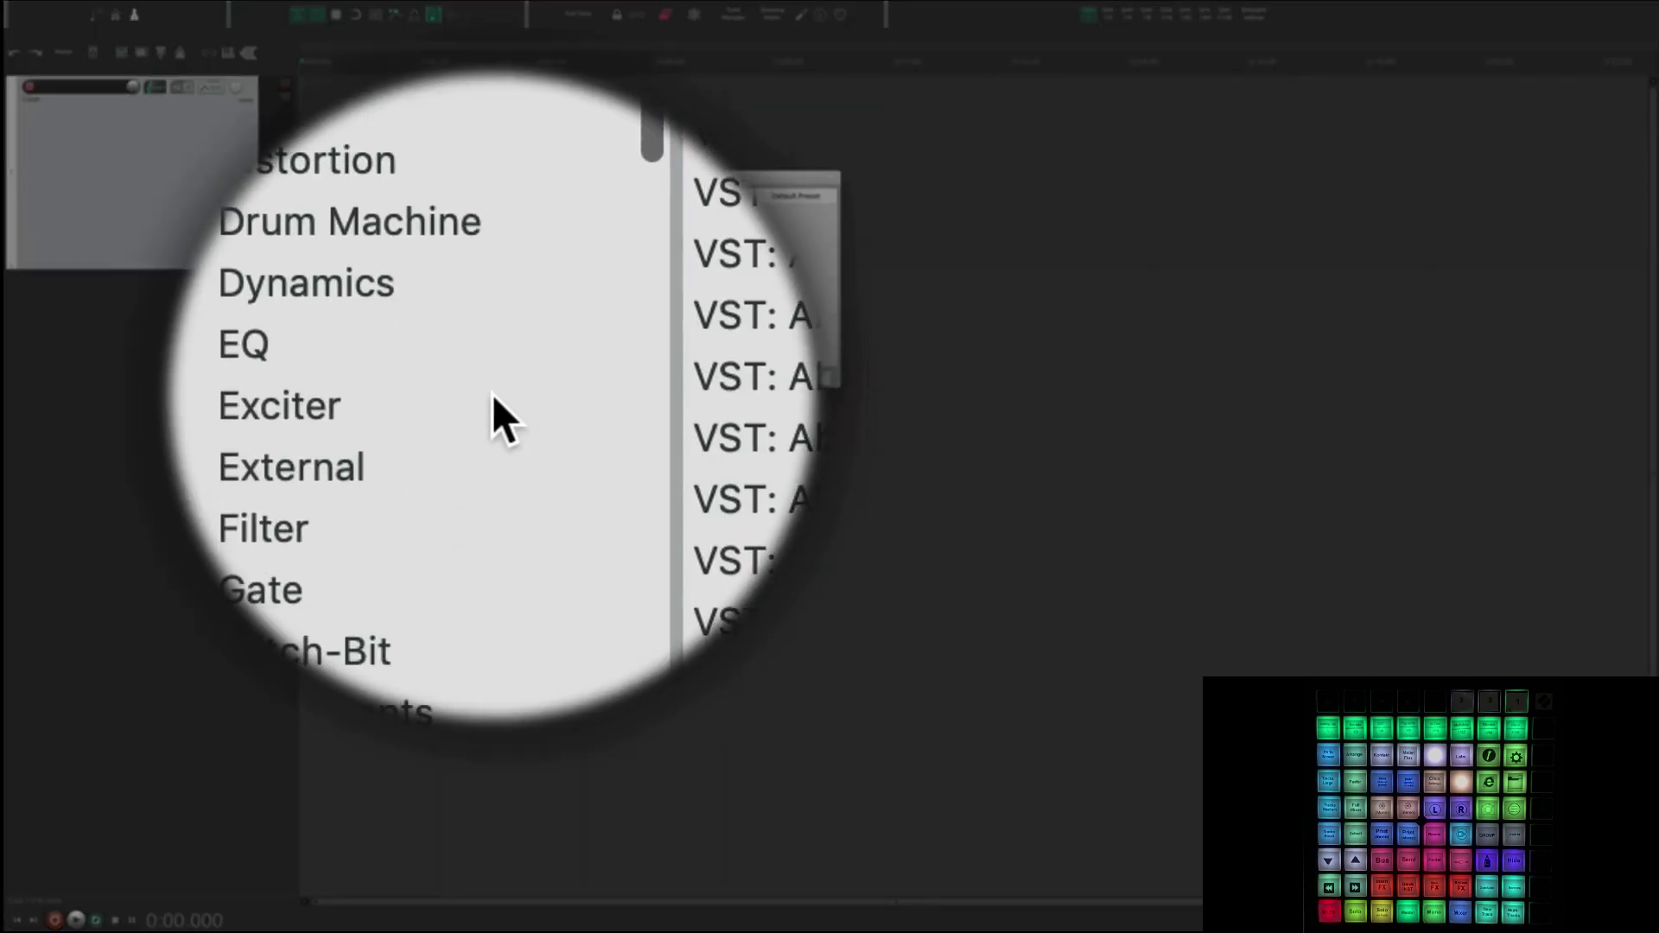
left_click(467, 399)
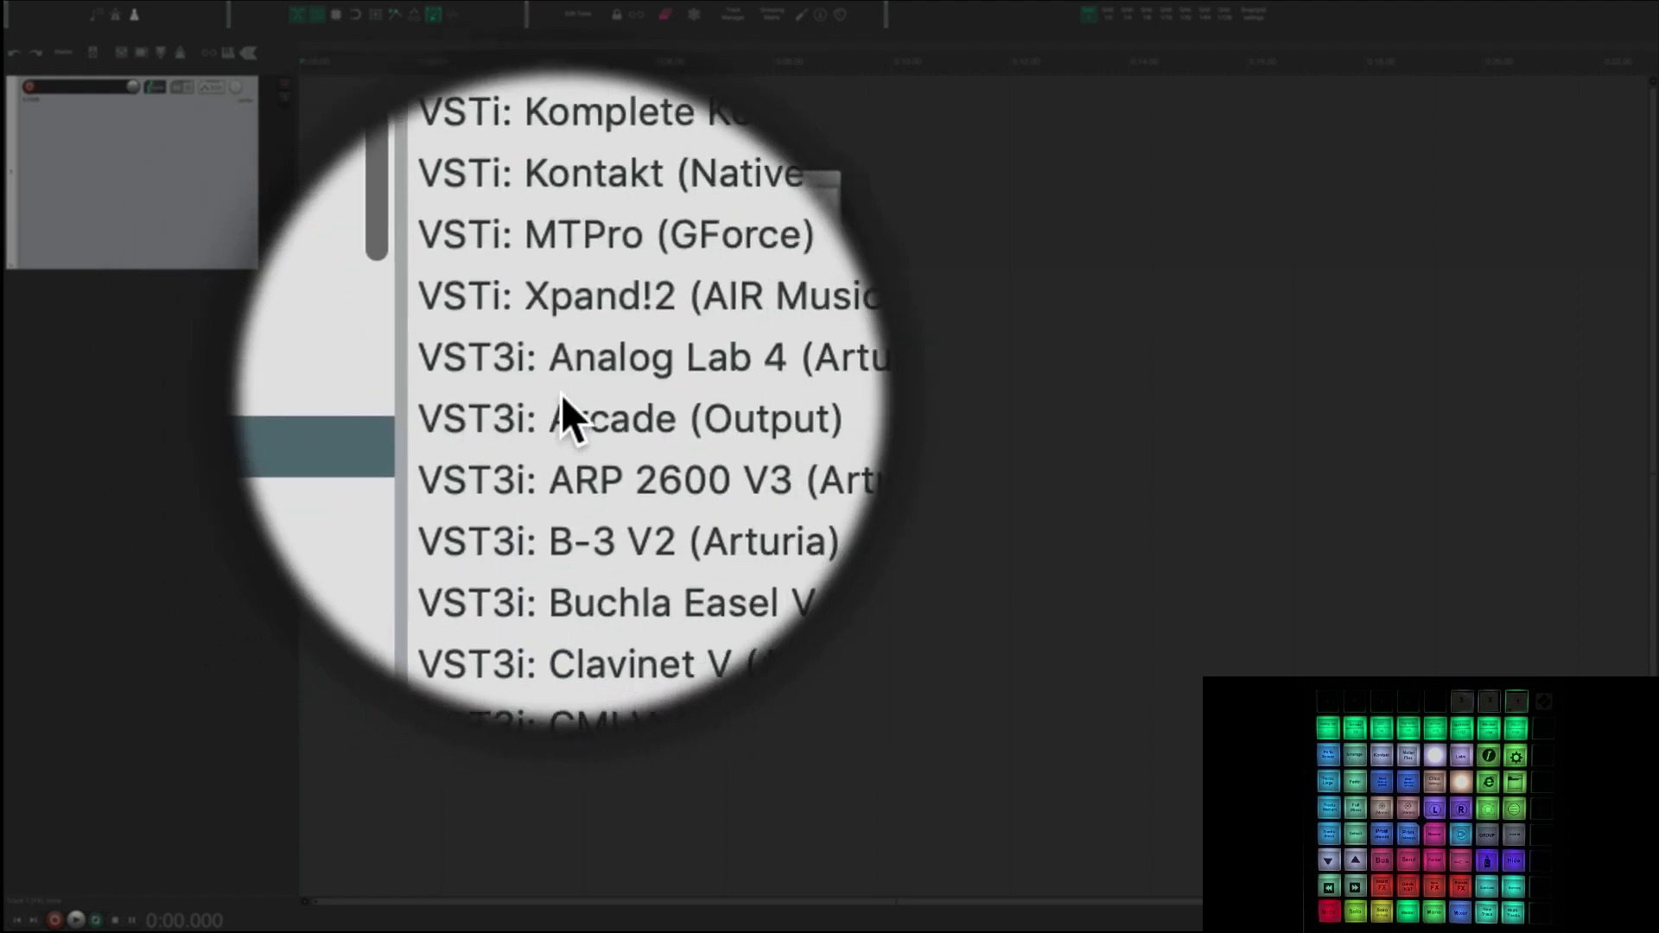
left_click(597, 399)
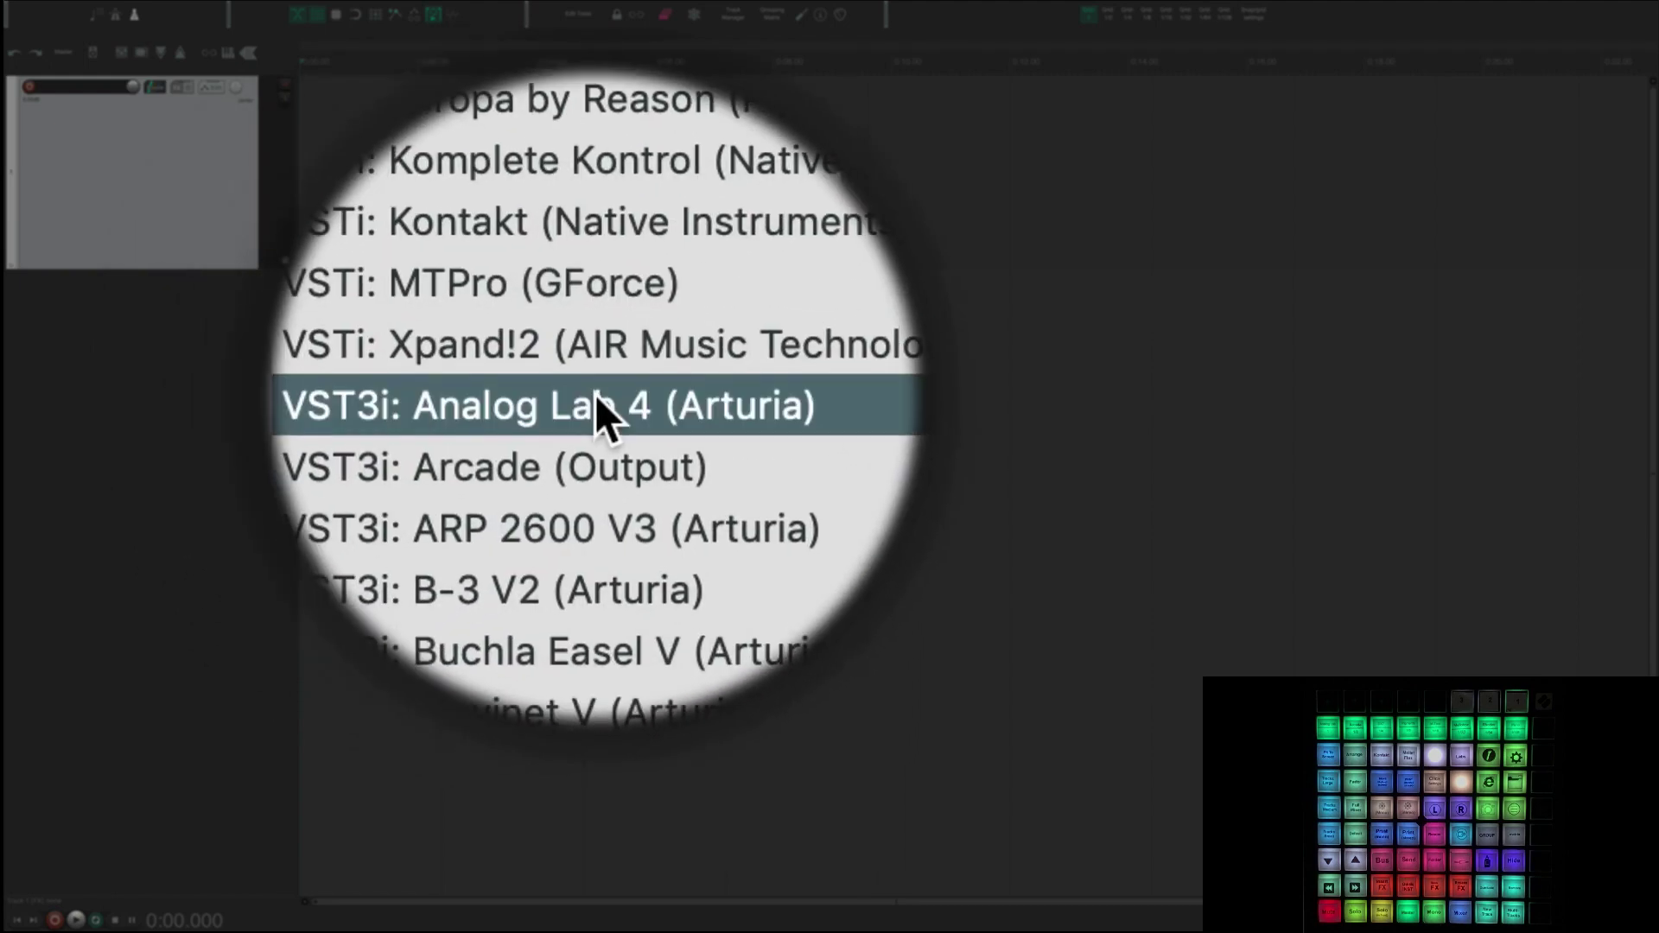
double_click(594, 394)
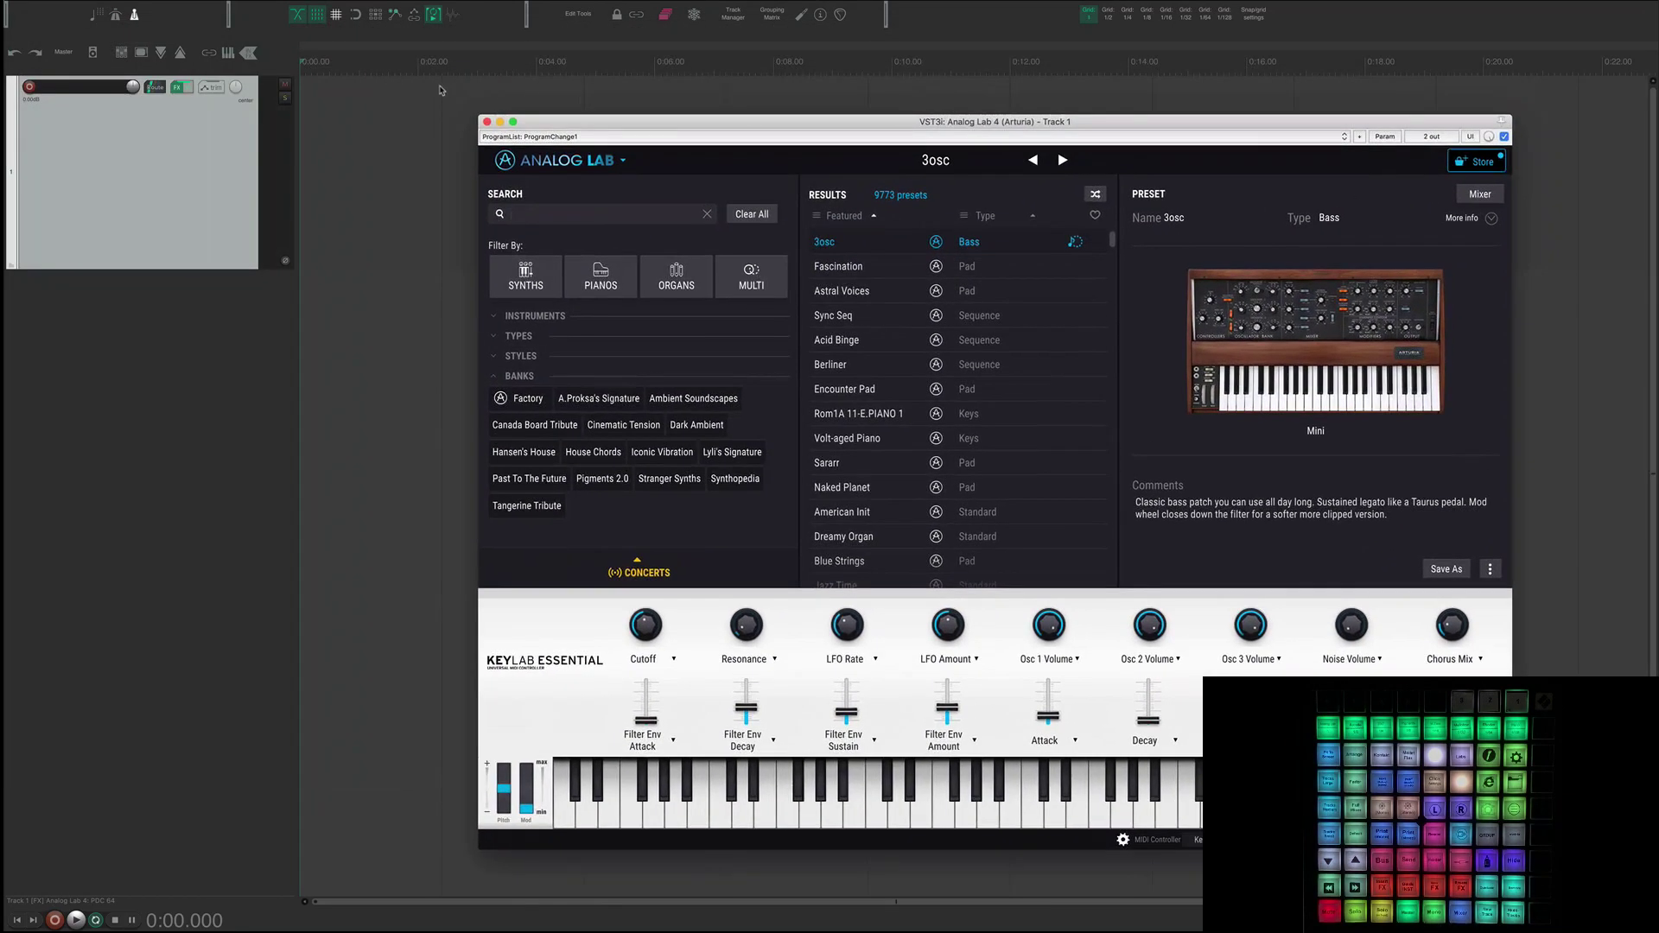
- Record-arm the track with input set to Arturia KeyLab Essential 49 MIDI In, All Channels
left_click(27, 87)
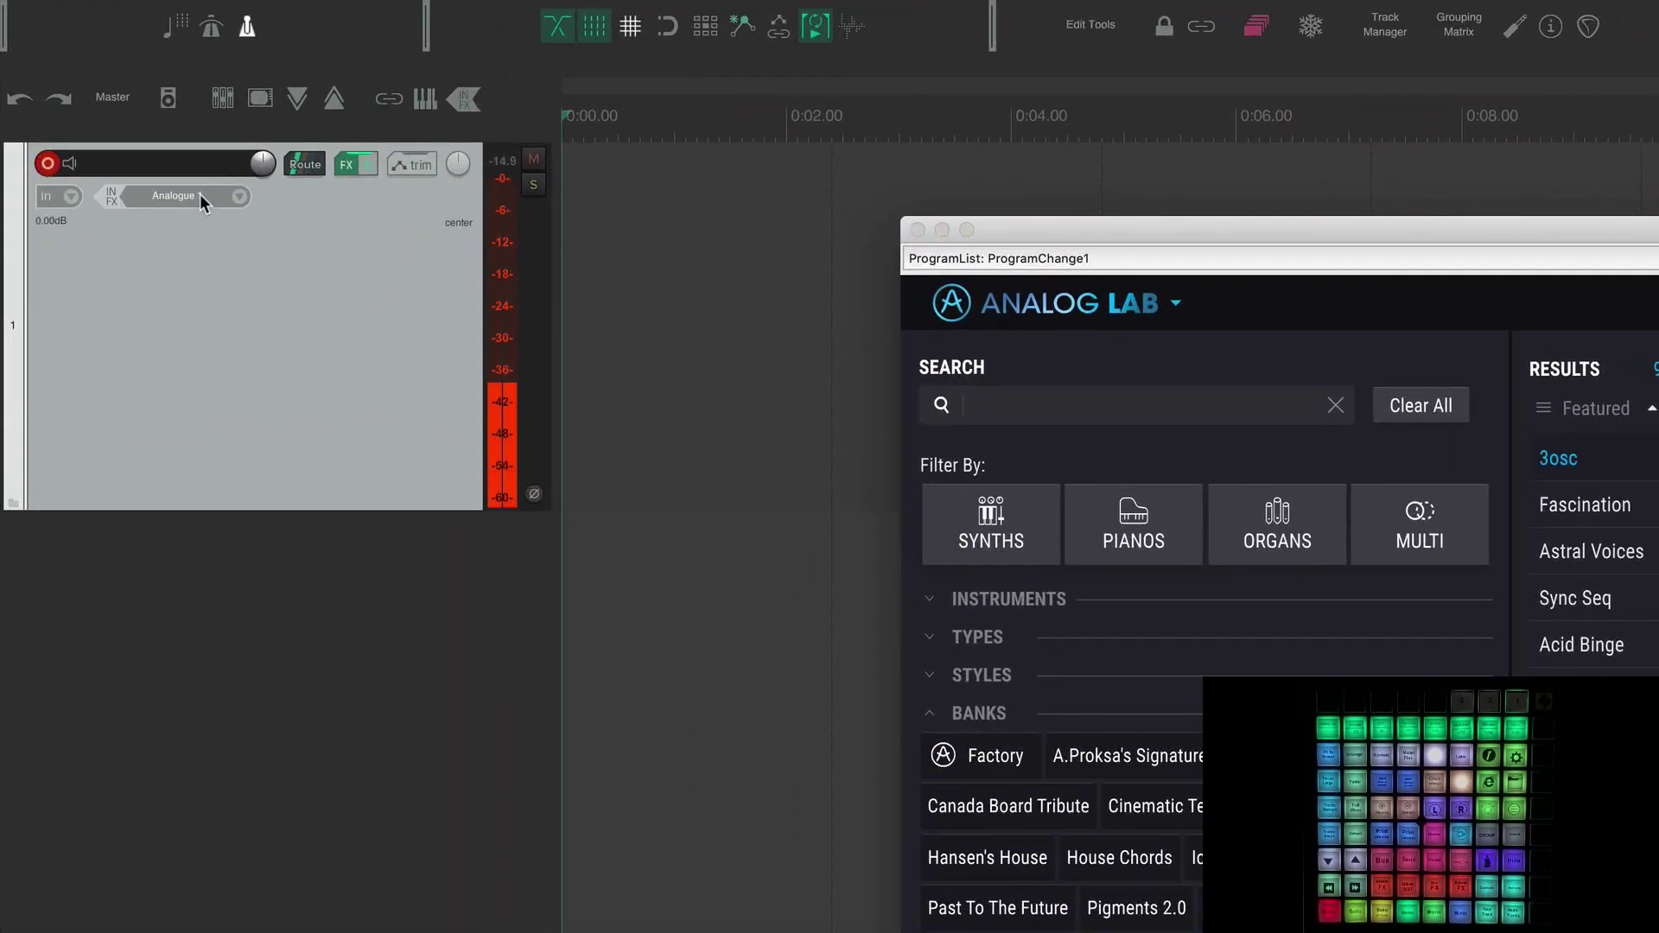
left_click(200, 193)
mouse_move(293, 257)
mouse_move(494, 264)
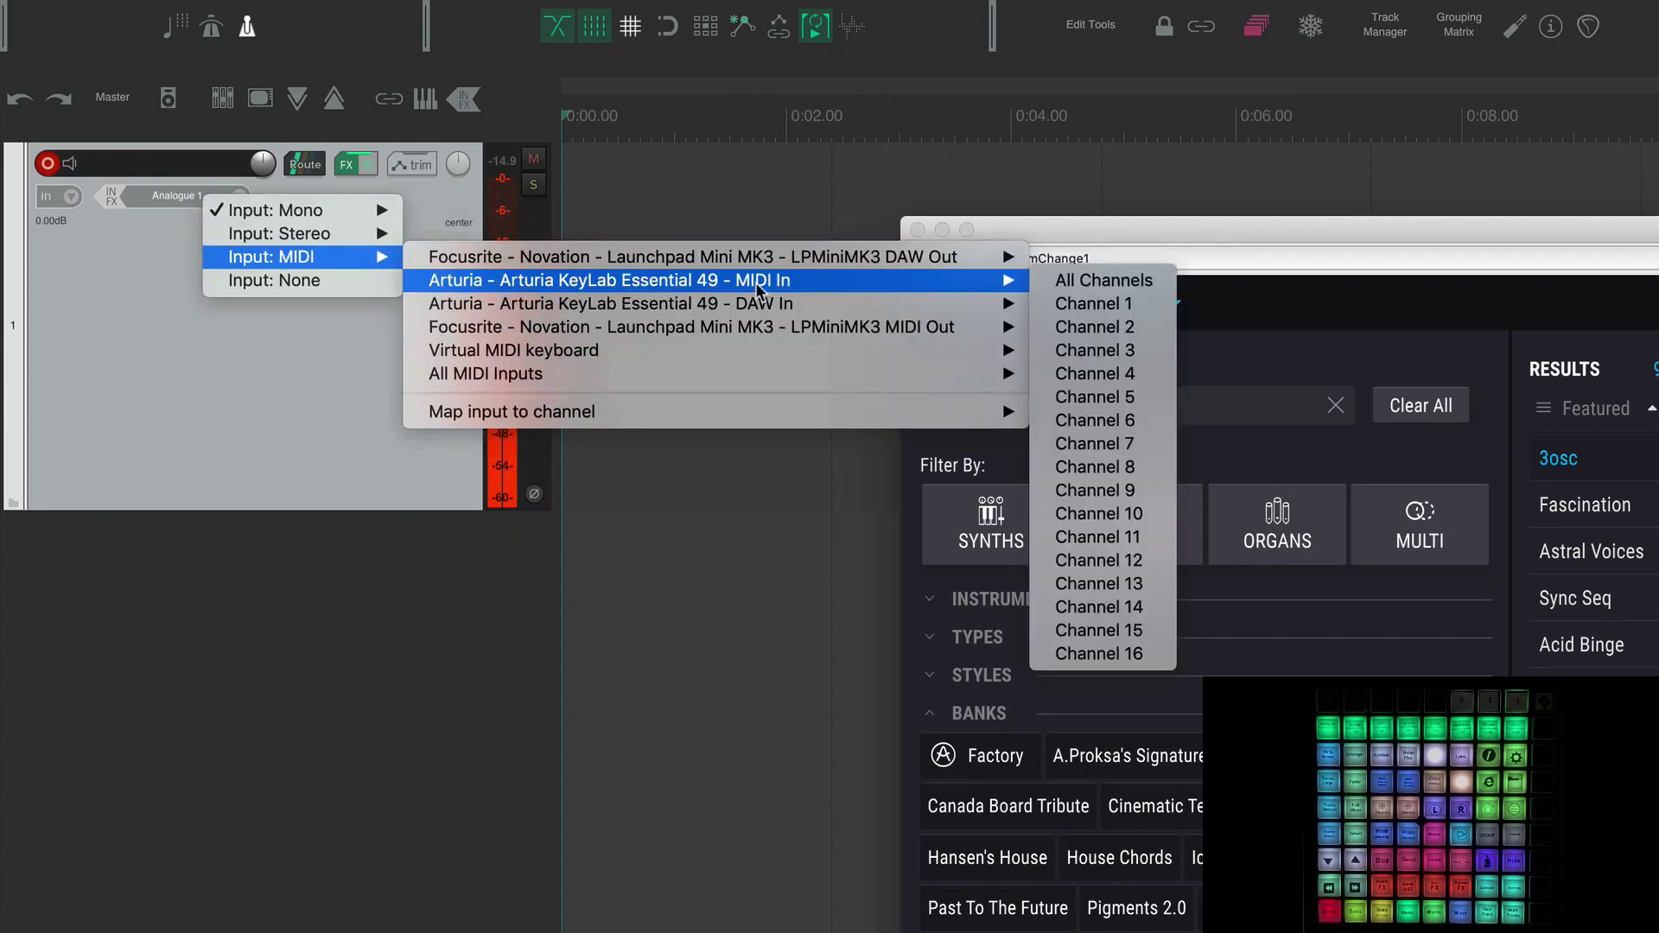
left_click(1103, 280)
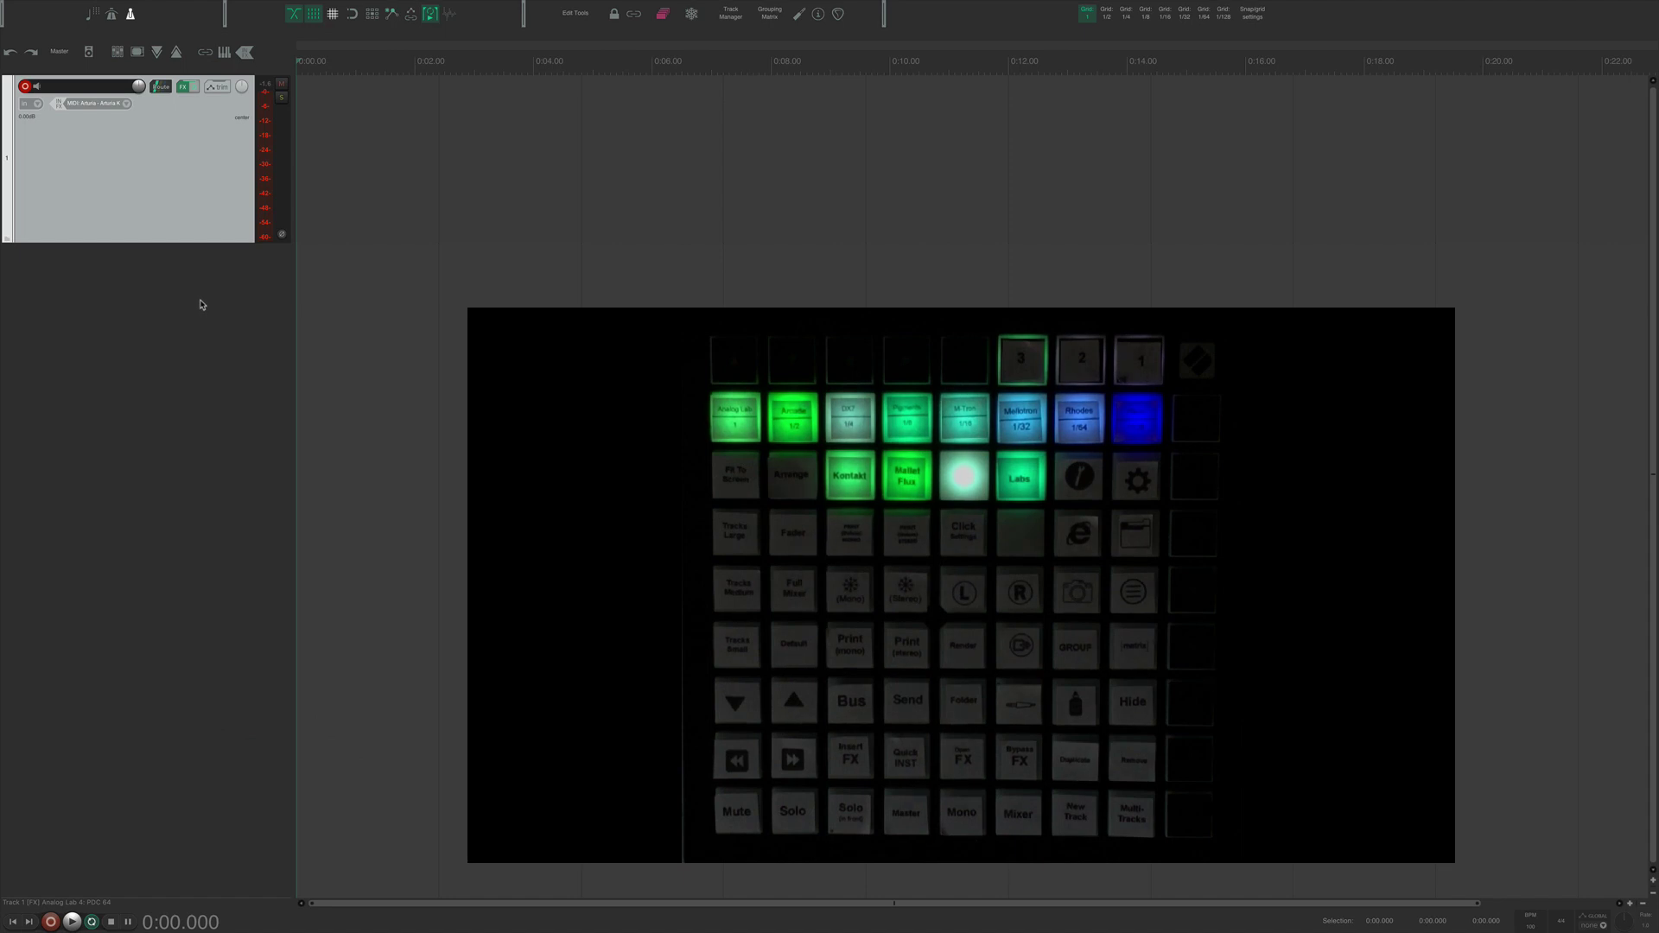
- Zoom the timeline out in the arrange view around the armed Analog Lab track
scroll(370, 329, "down", 2)
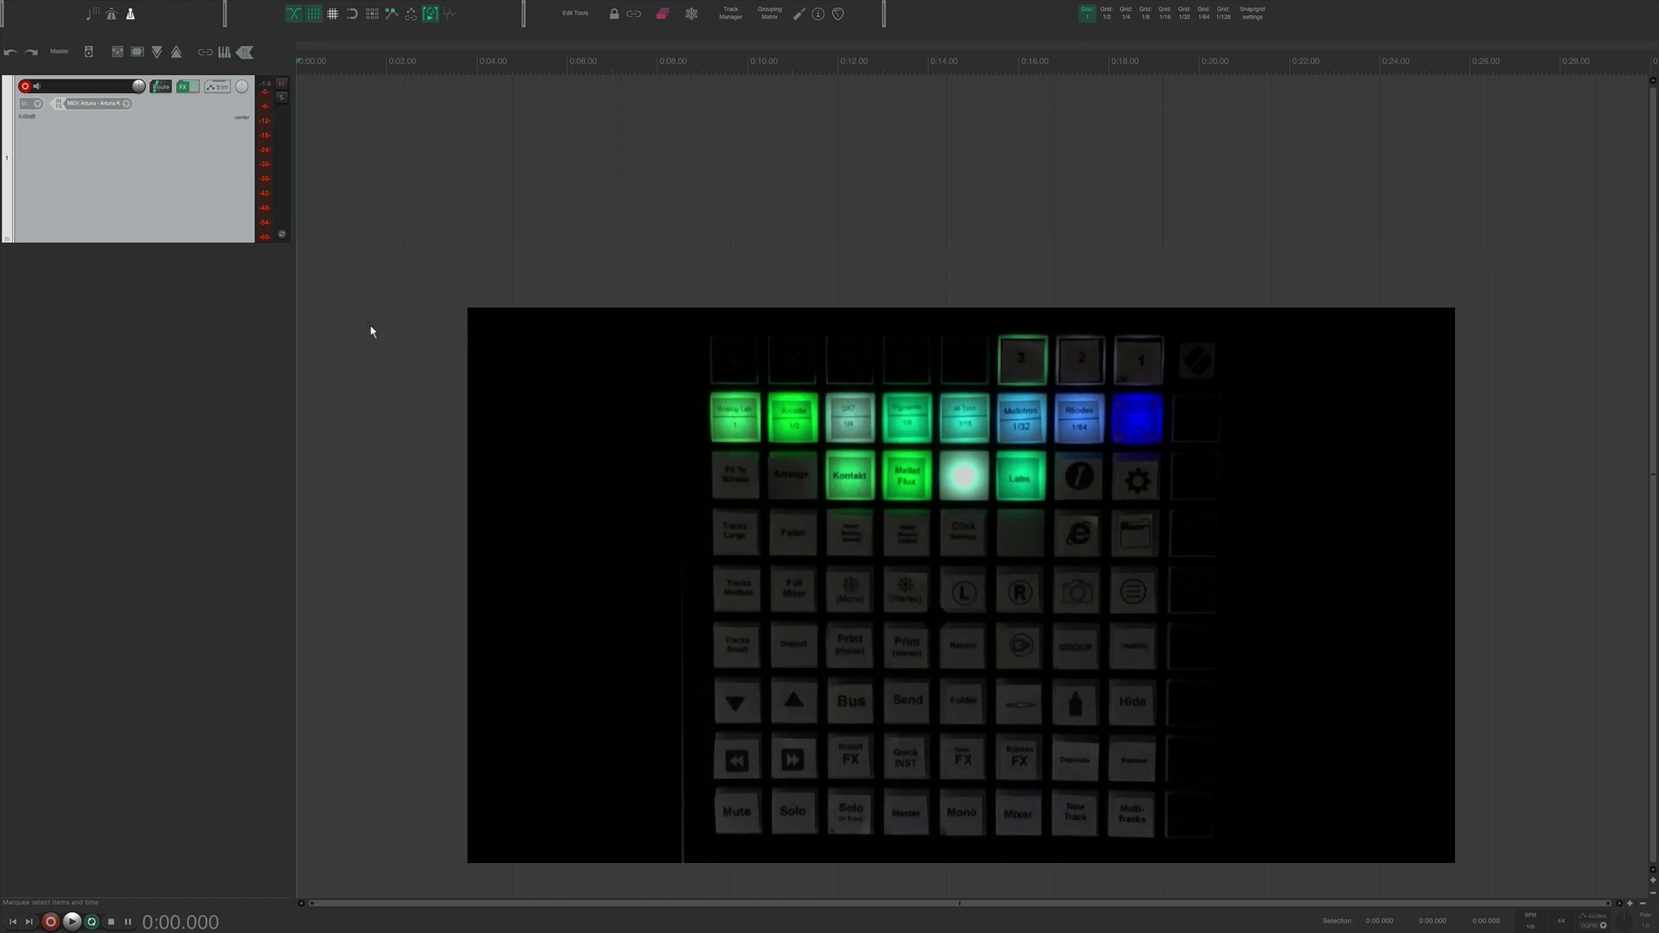
- Record a short MIDI performance on the Analog Lab track, starting and stopping with Space
key("space")
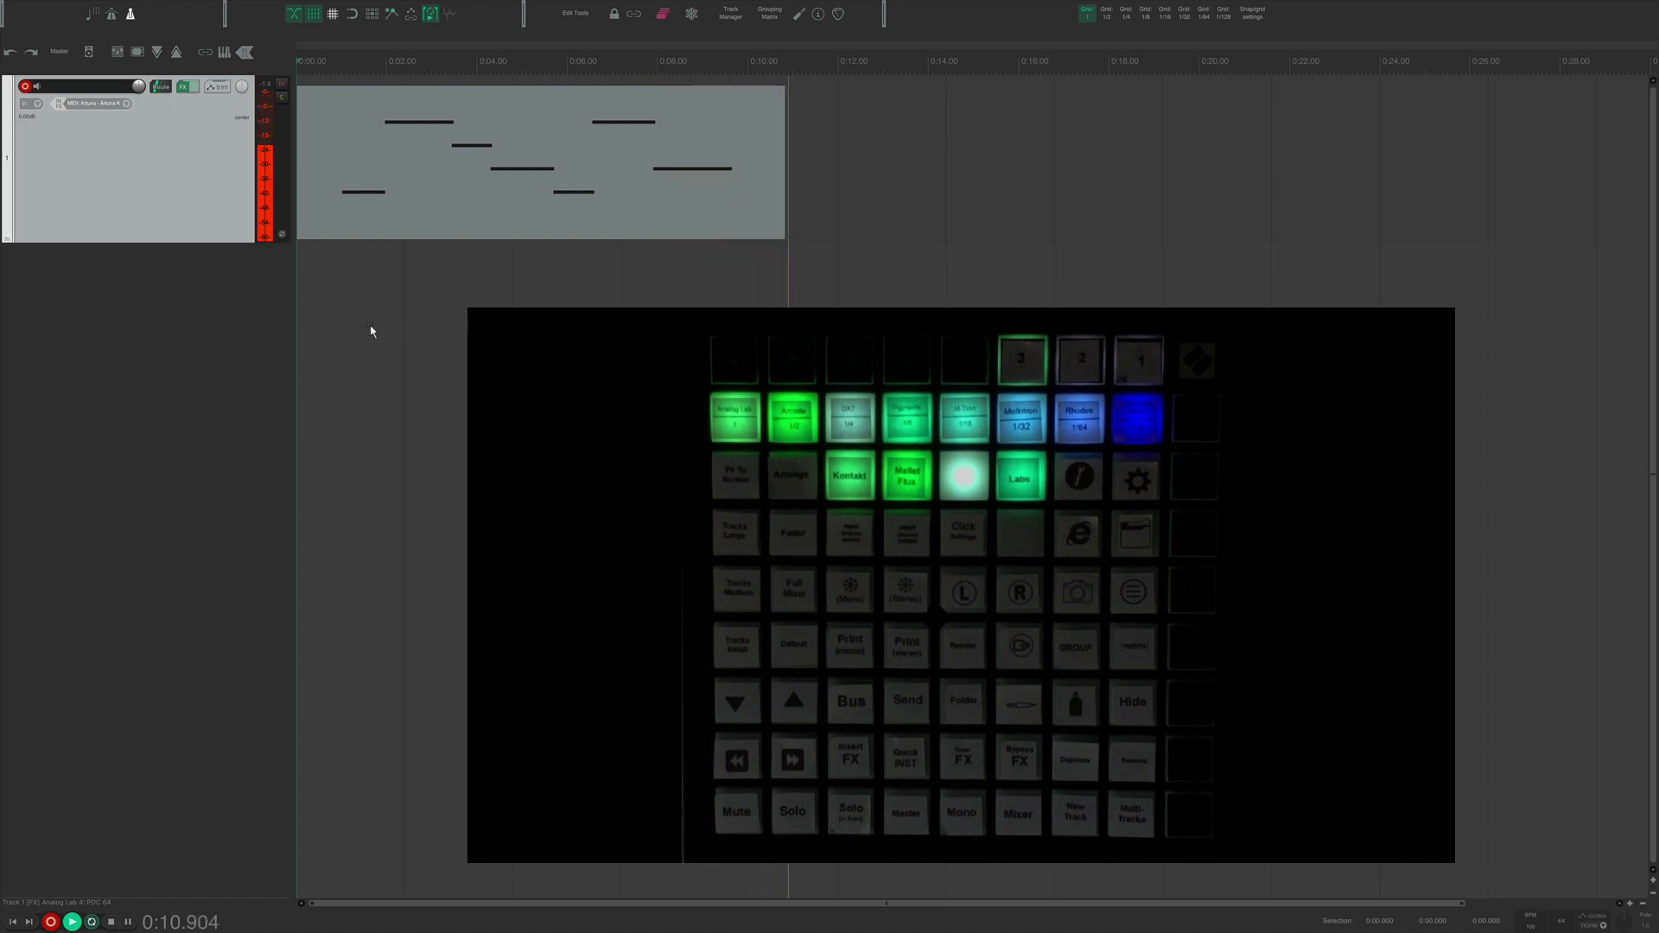
key("space")
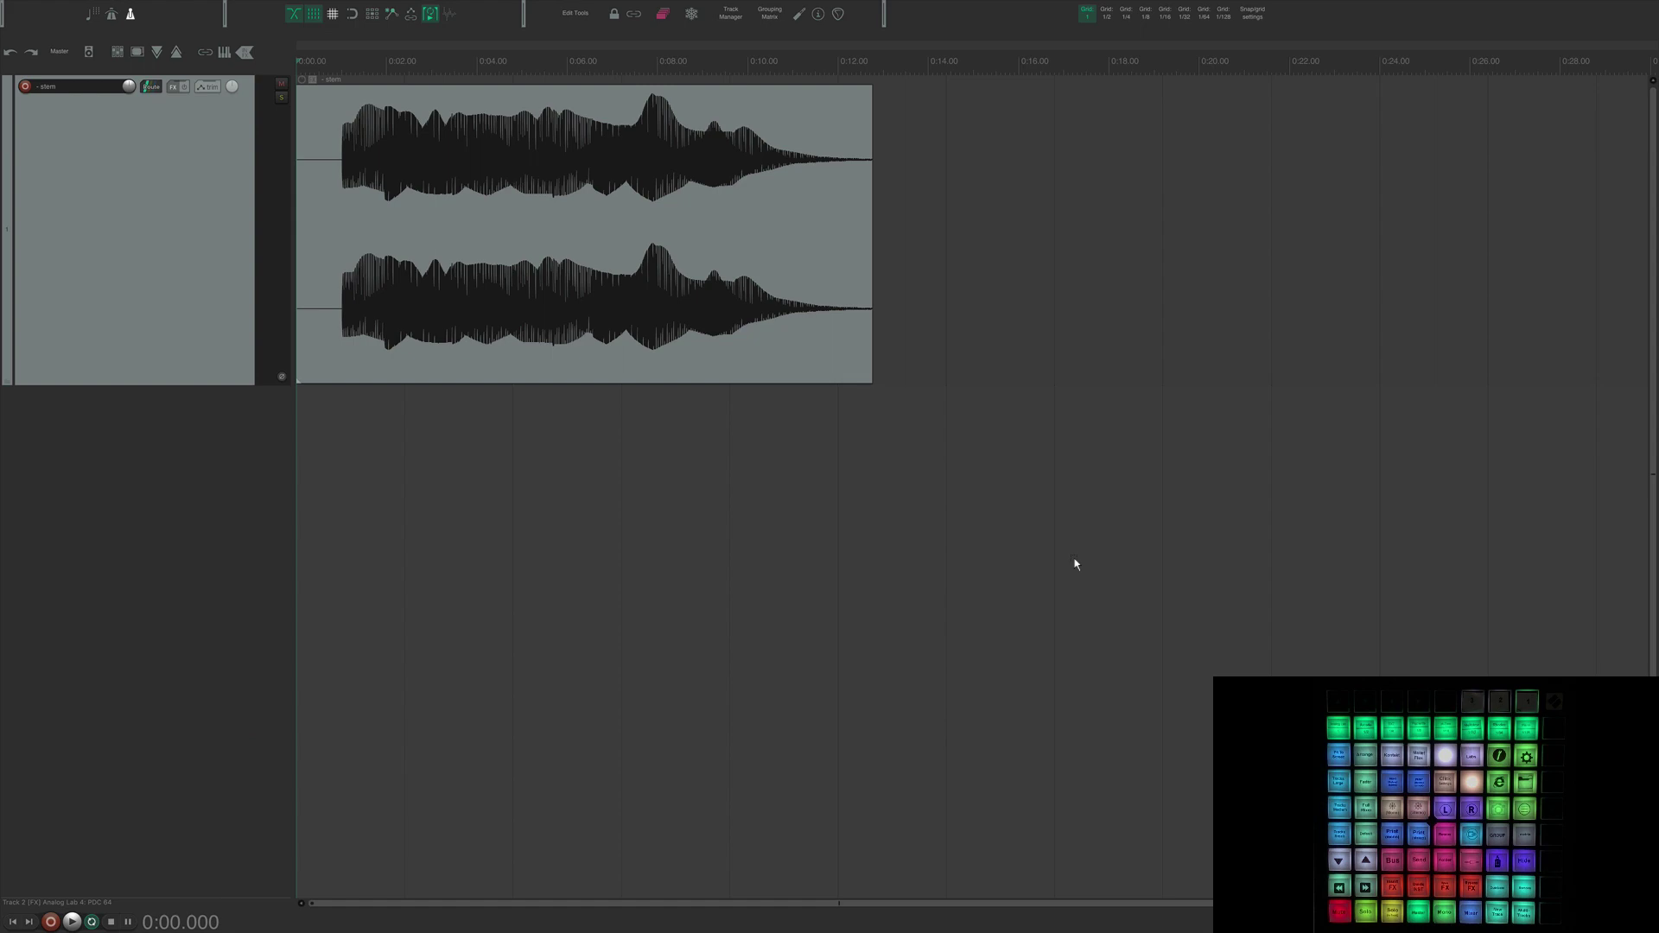
- Unhide the muted MIDI track (track 2) in the Track Manager so it reappears below the stem track
key("super+alt+m")
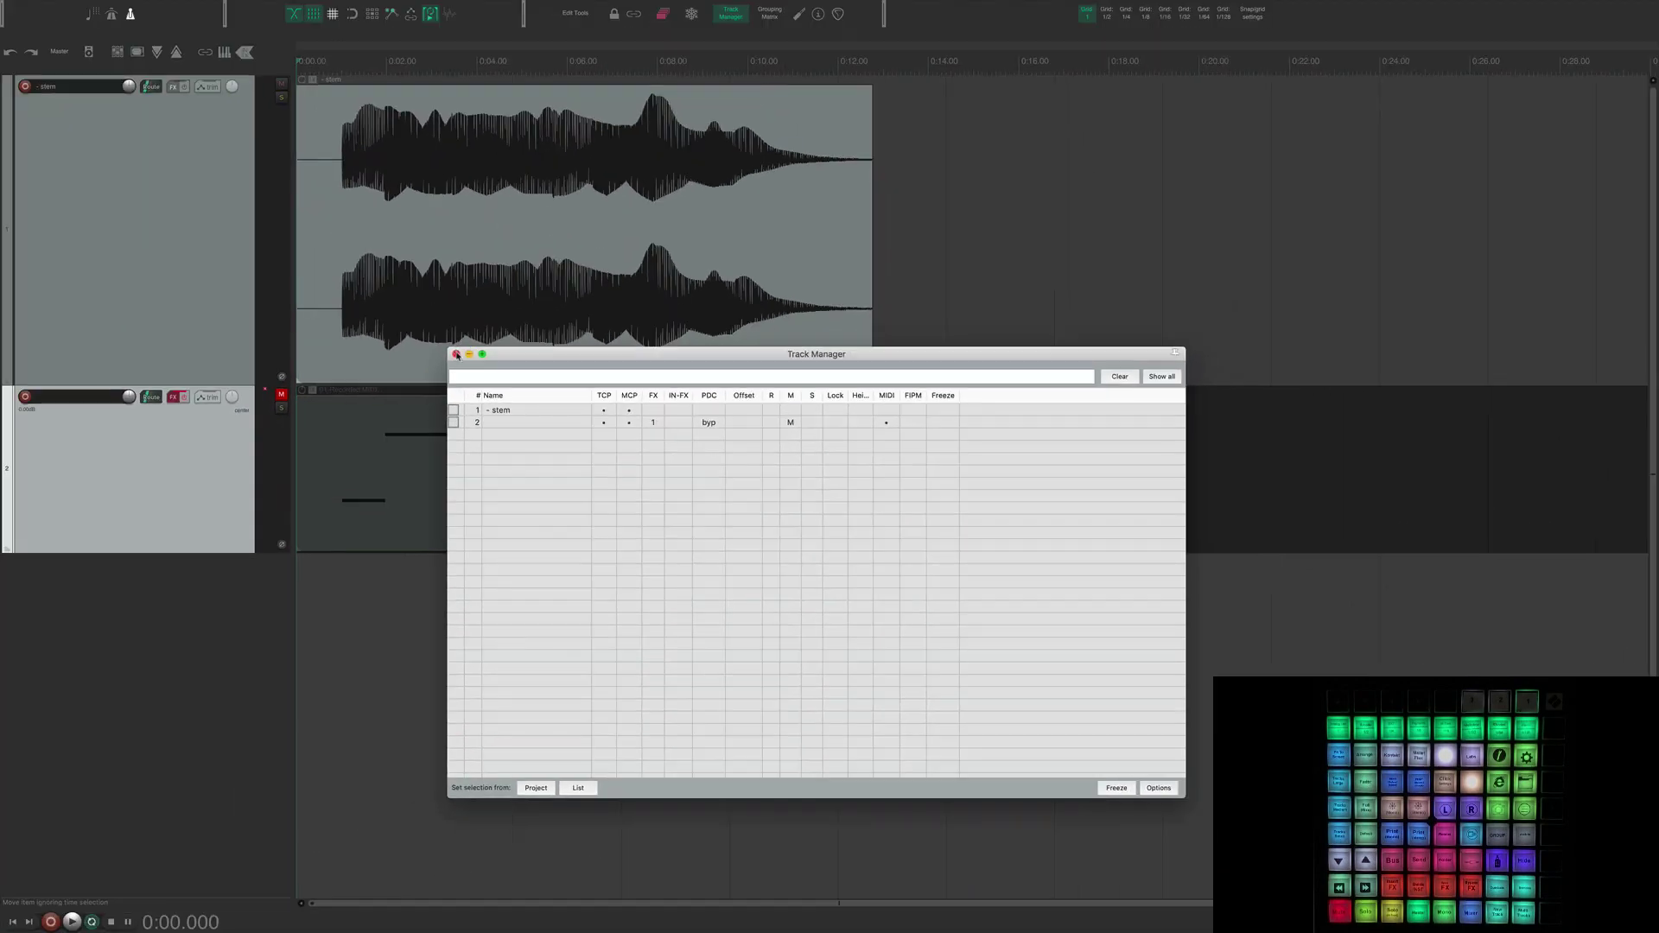
left_click(151, 56)
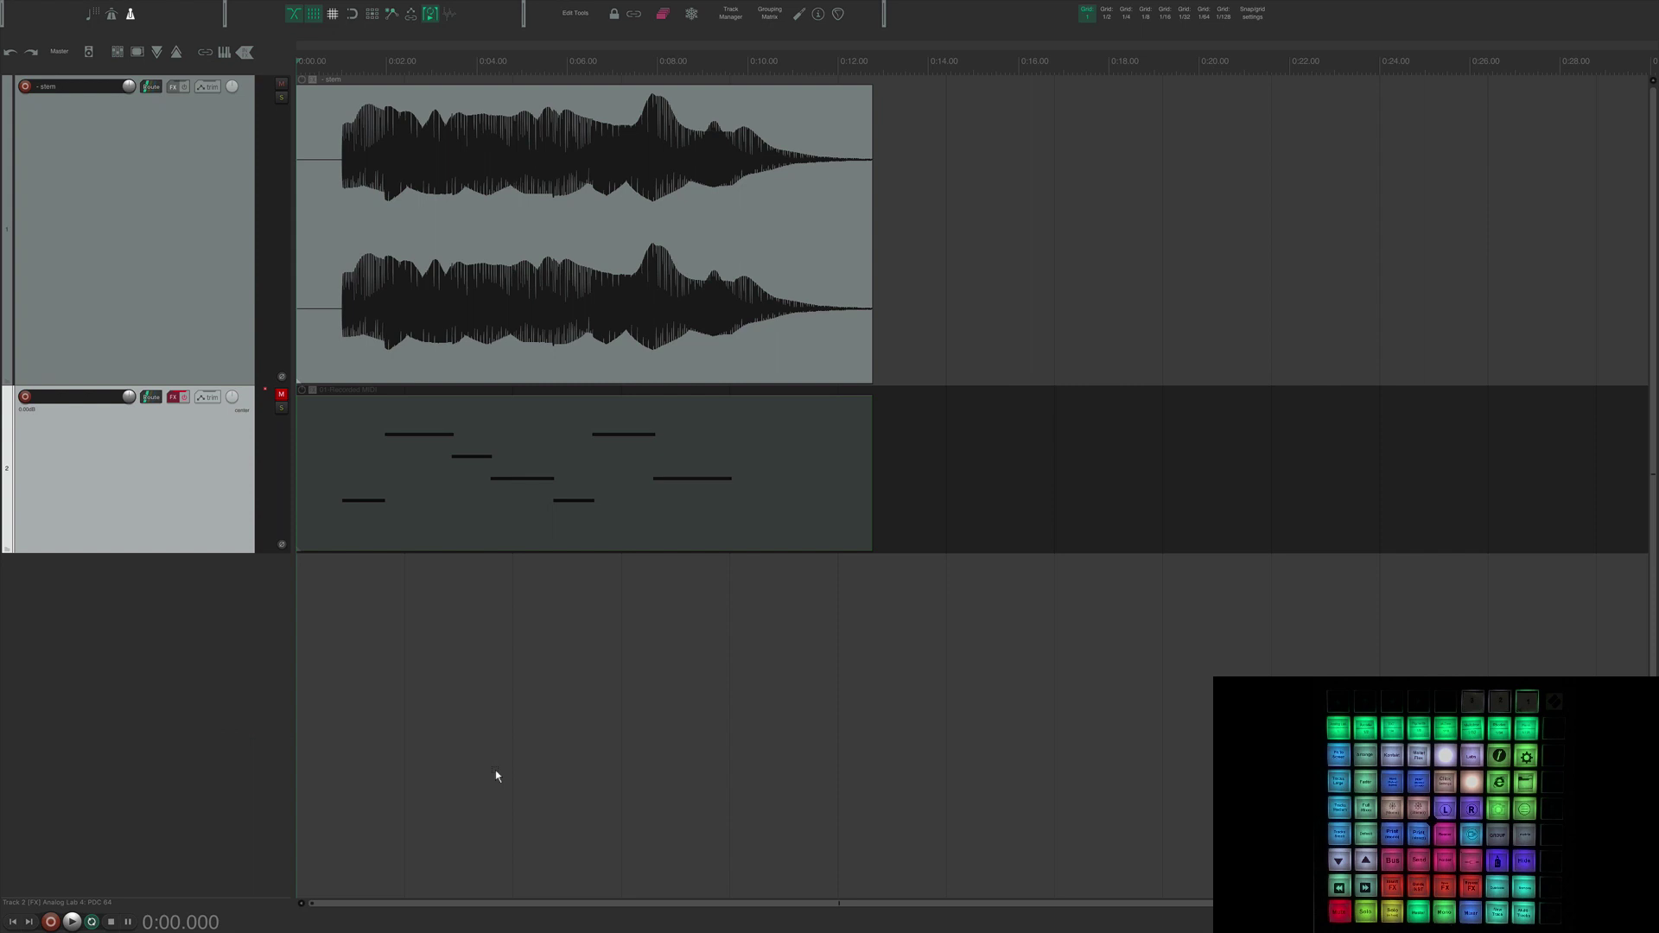
- Hide the original MIDI track with the custom Delete-key Hide action, then bring up the track list
key("Delete")
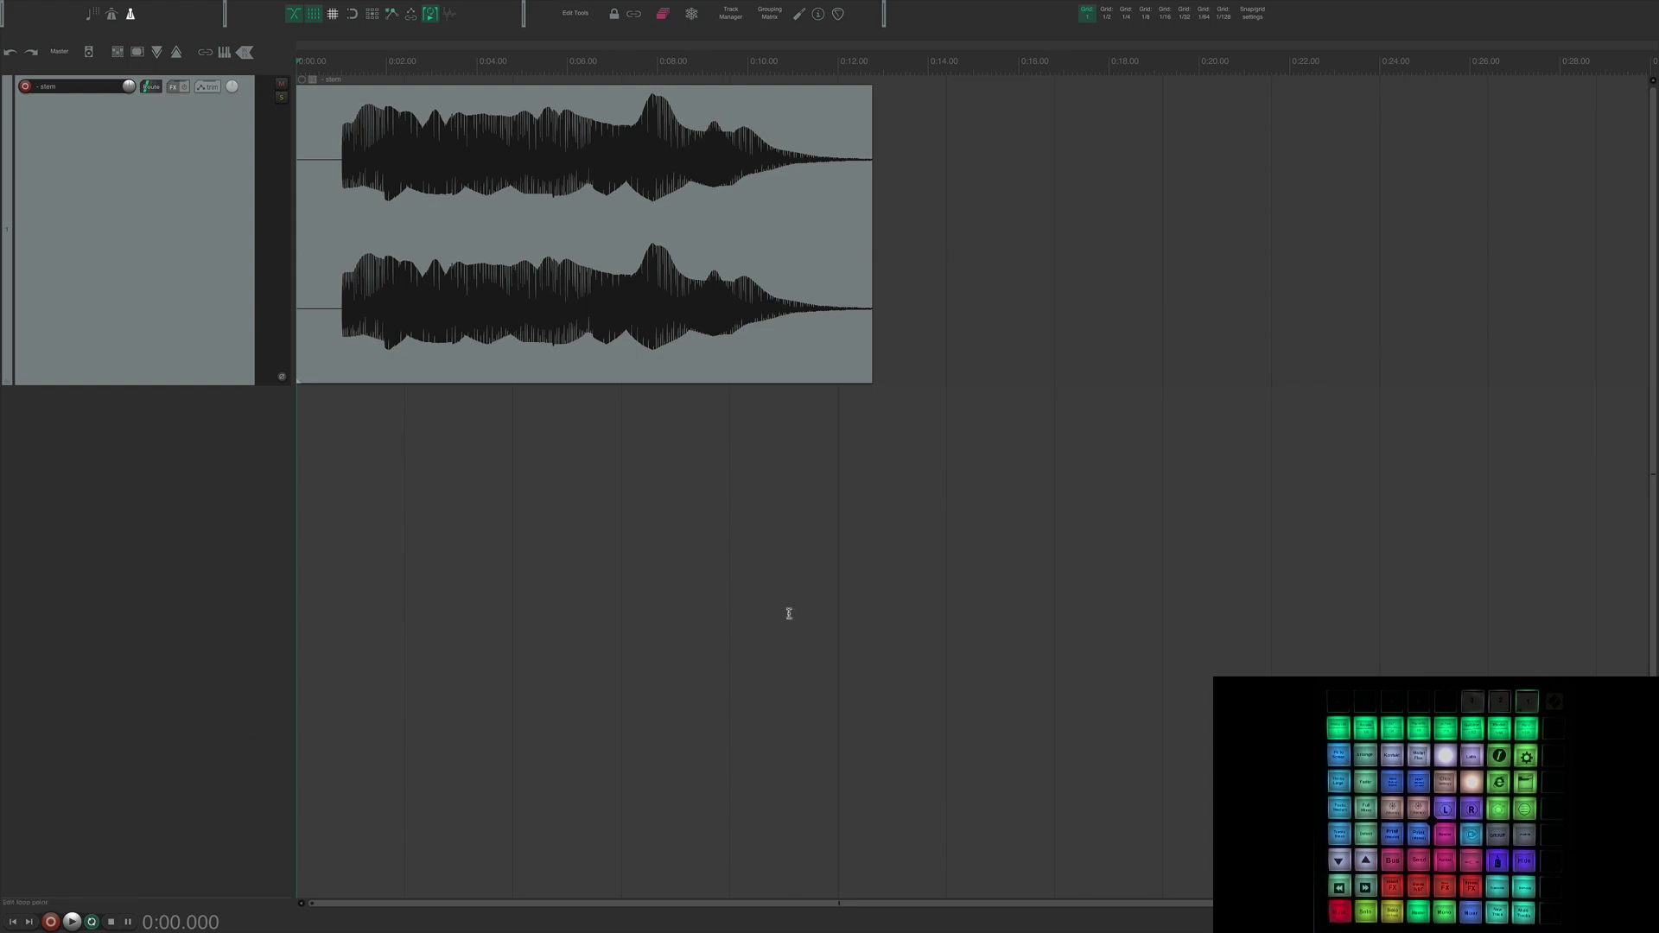
key("ctrl+alt+m")
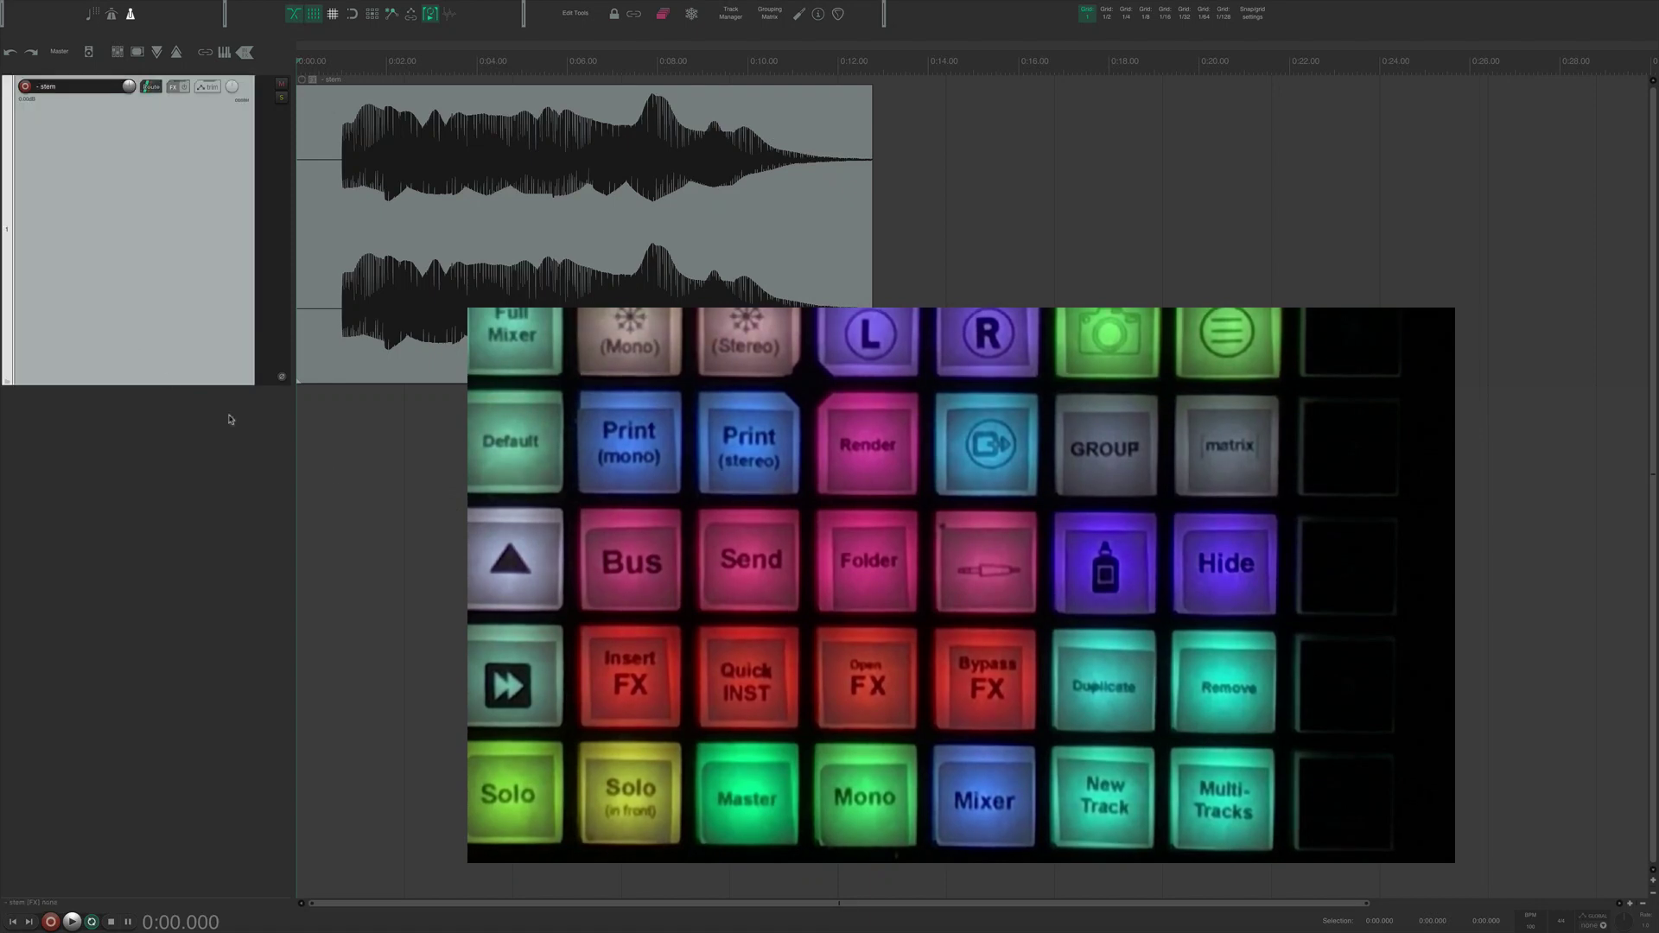
- Hide the stem track, then unmute it and re-enable its TCP and MCP visibility in the Track Manager
key("Delete")
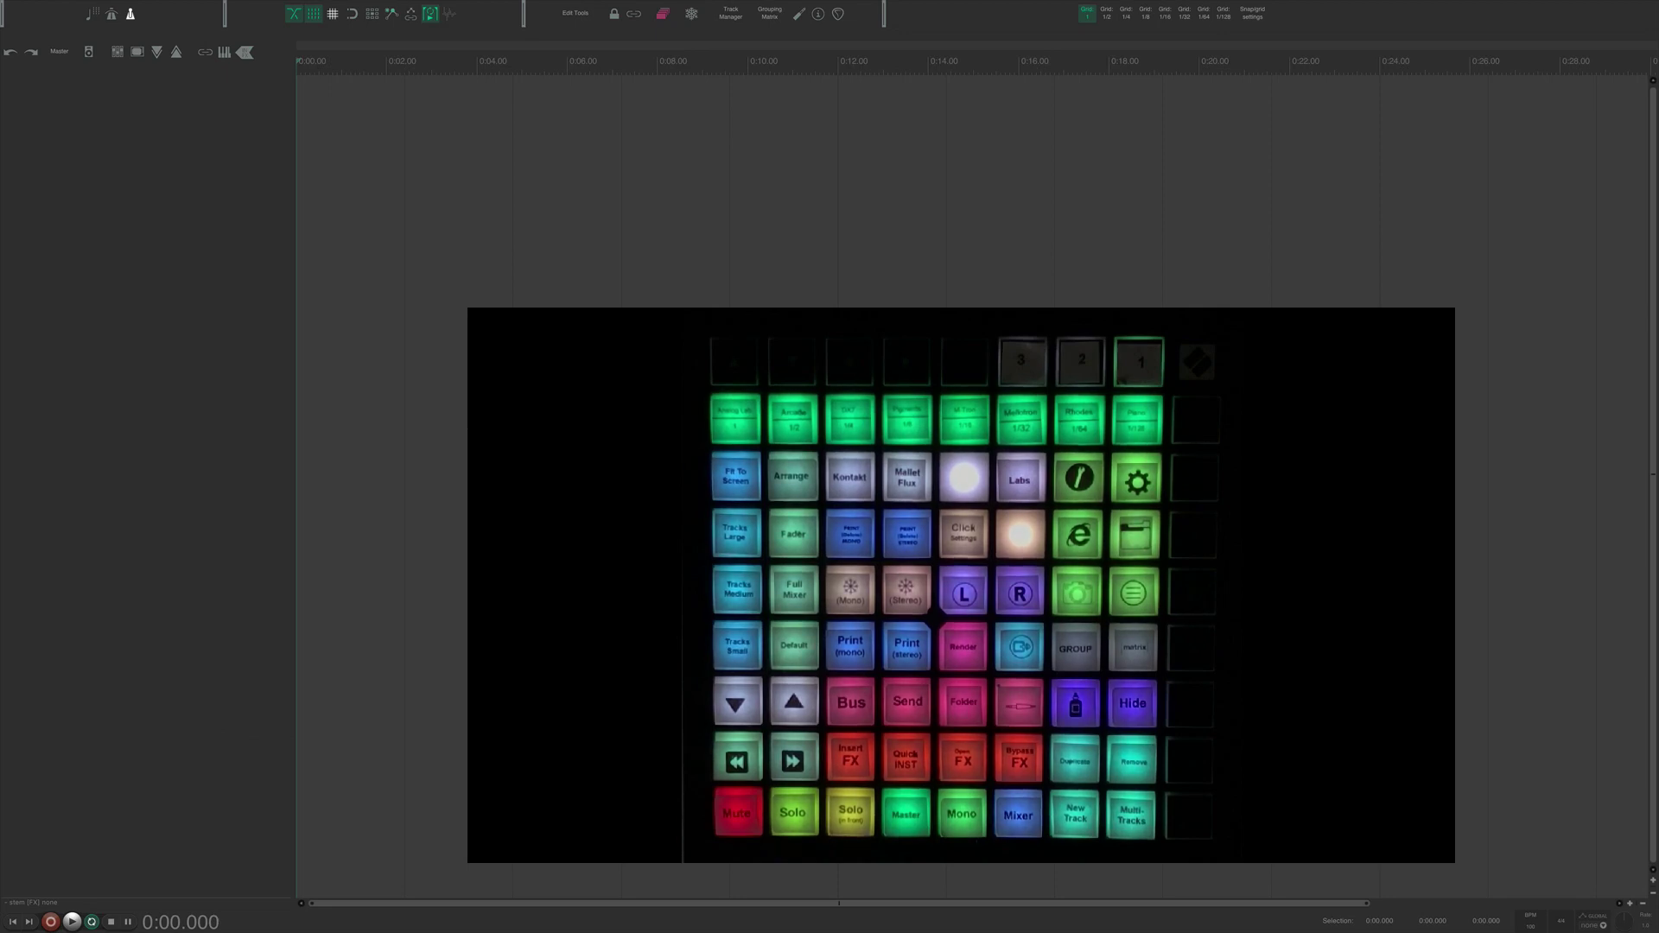
key("super+alt+m")
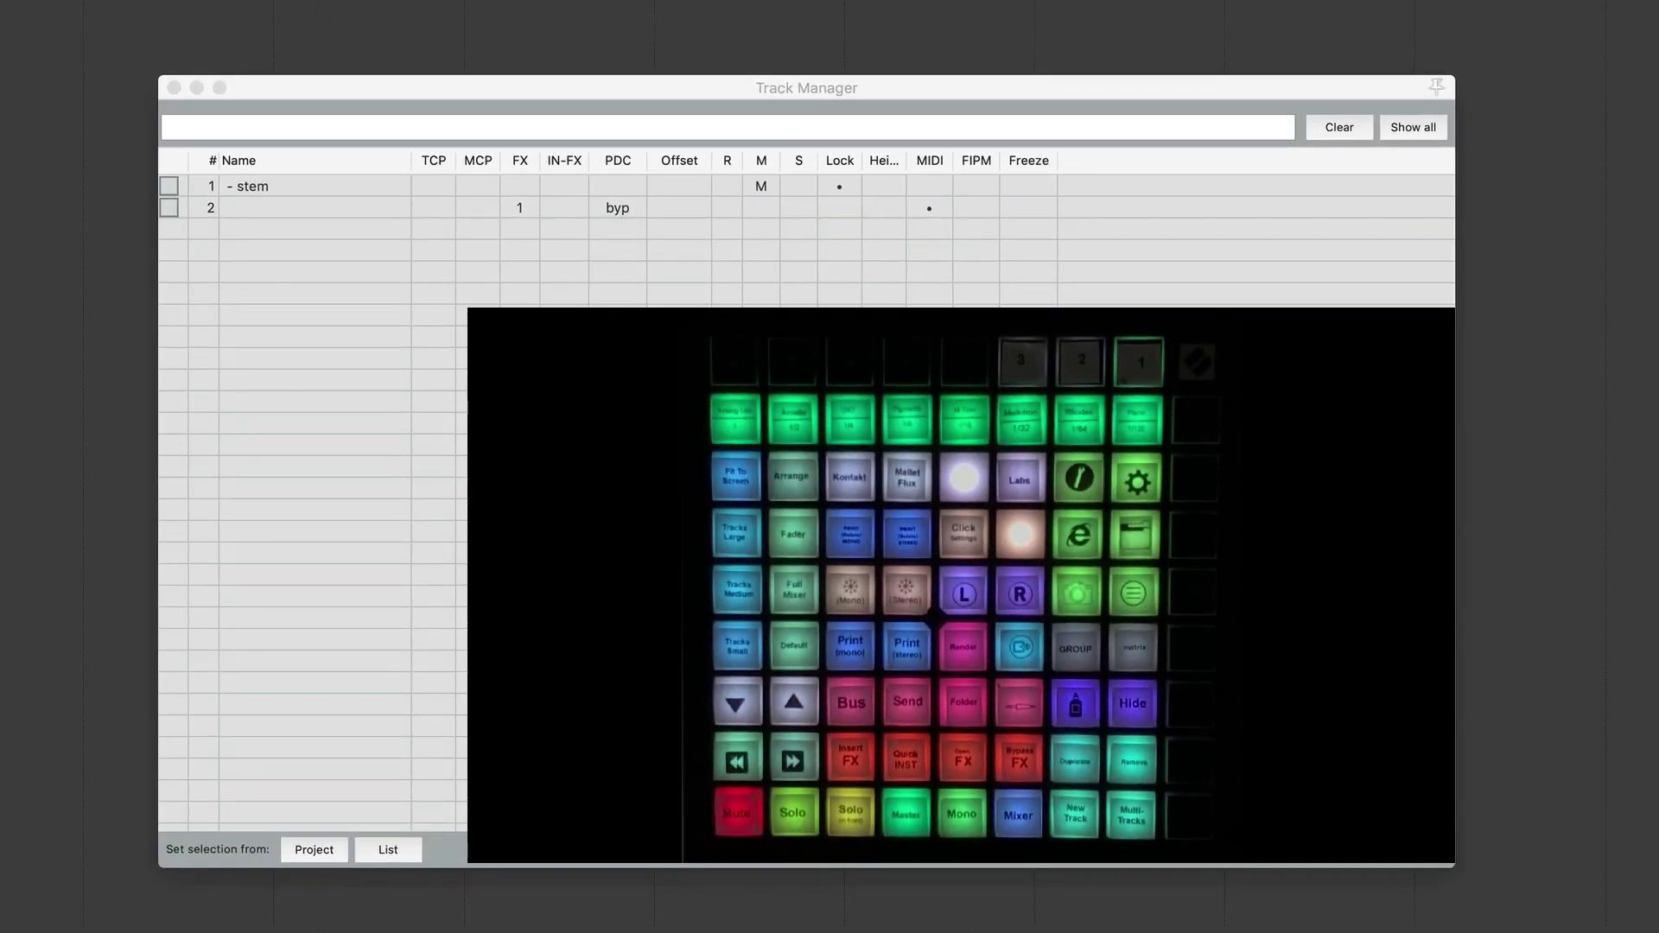
left_click(838, 187)
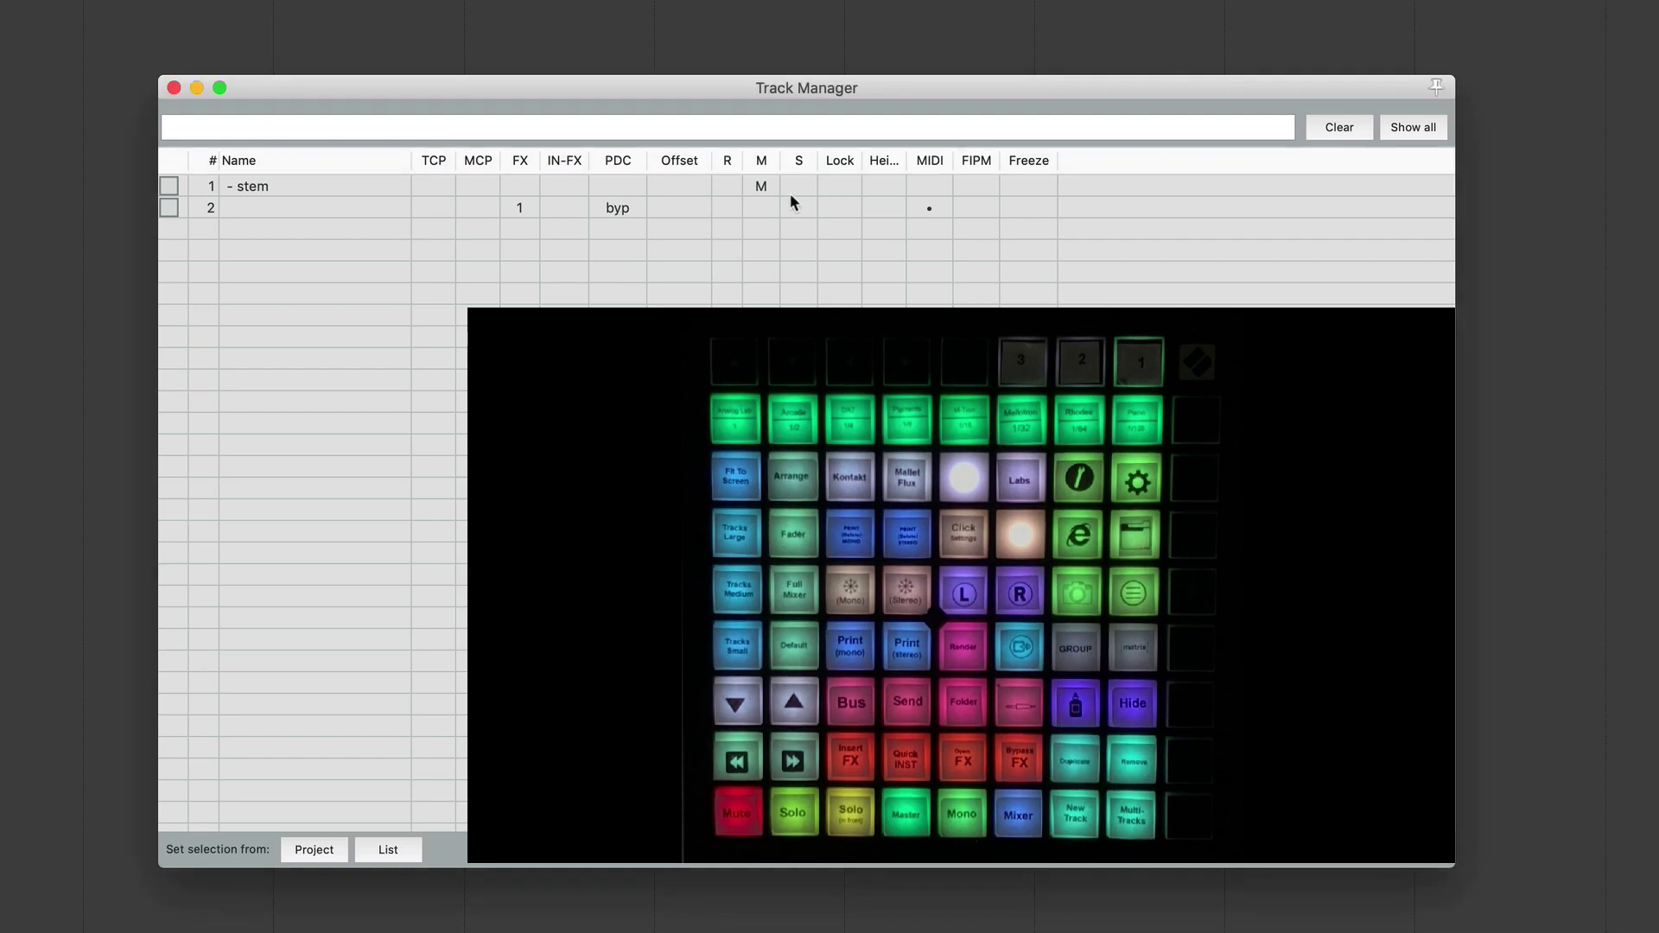
left_click(761, 186)
left_click_drag(427, 184, 477, 185)
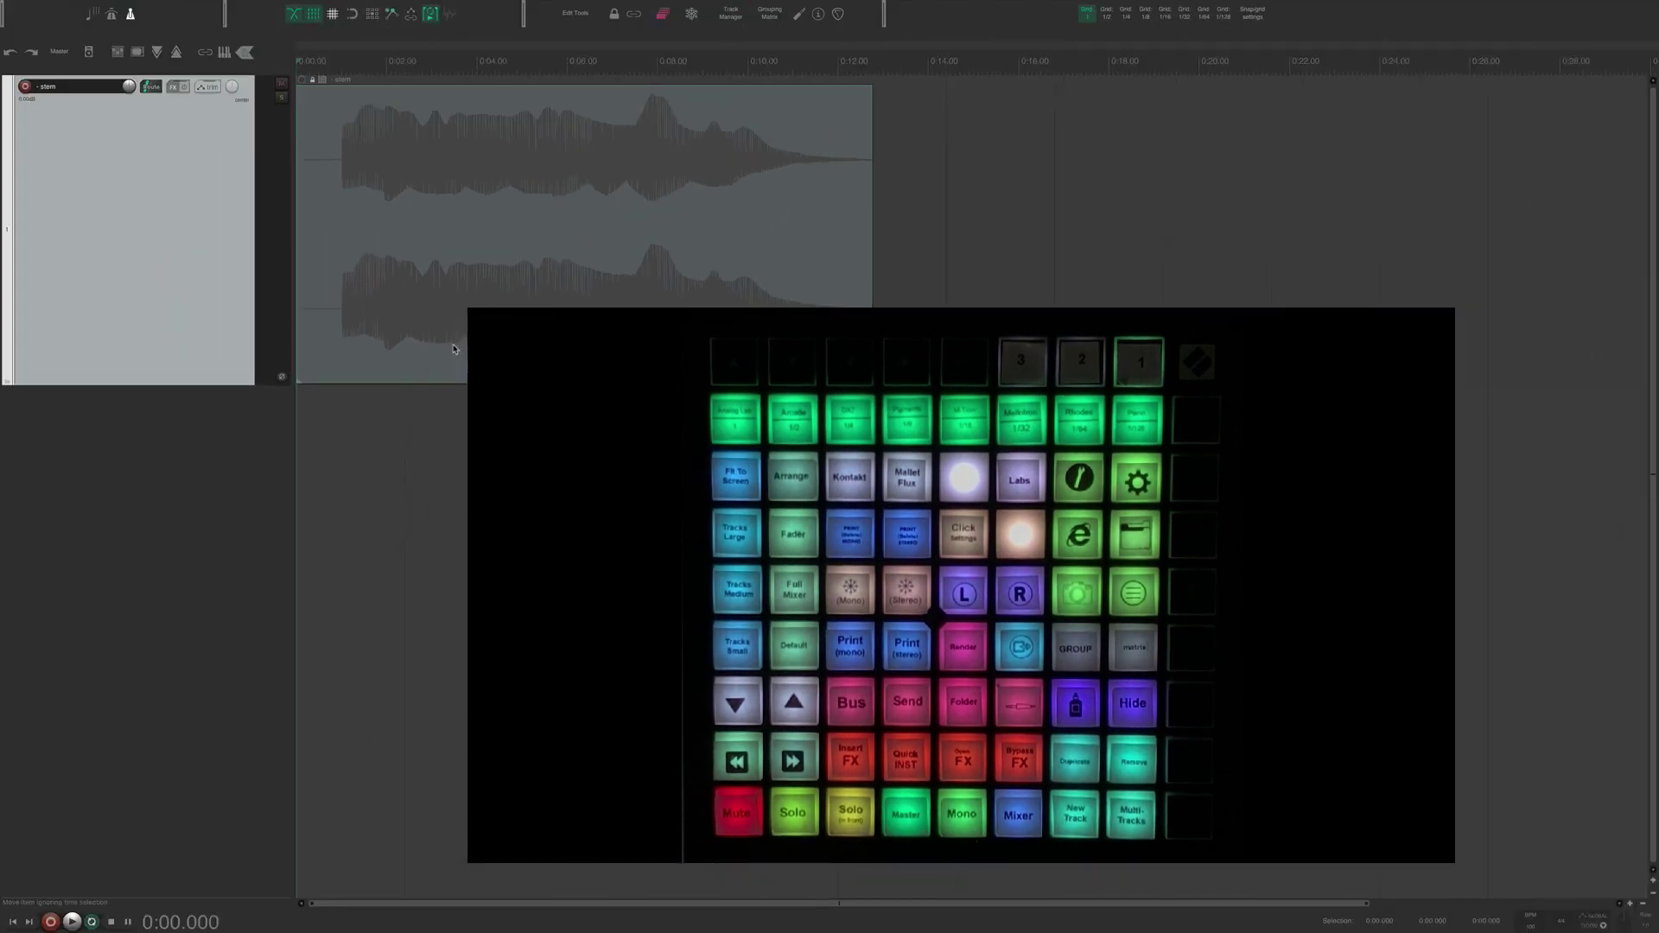
left_click(454, 348)
left_click(452, 349)
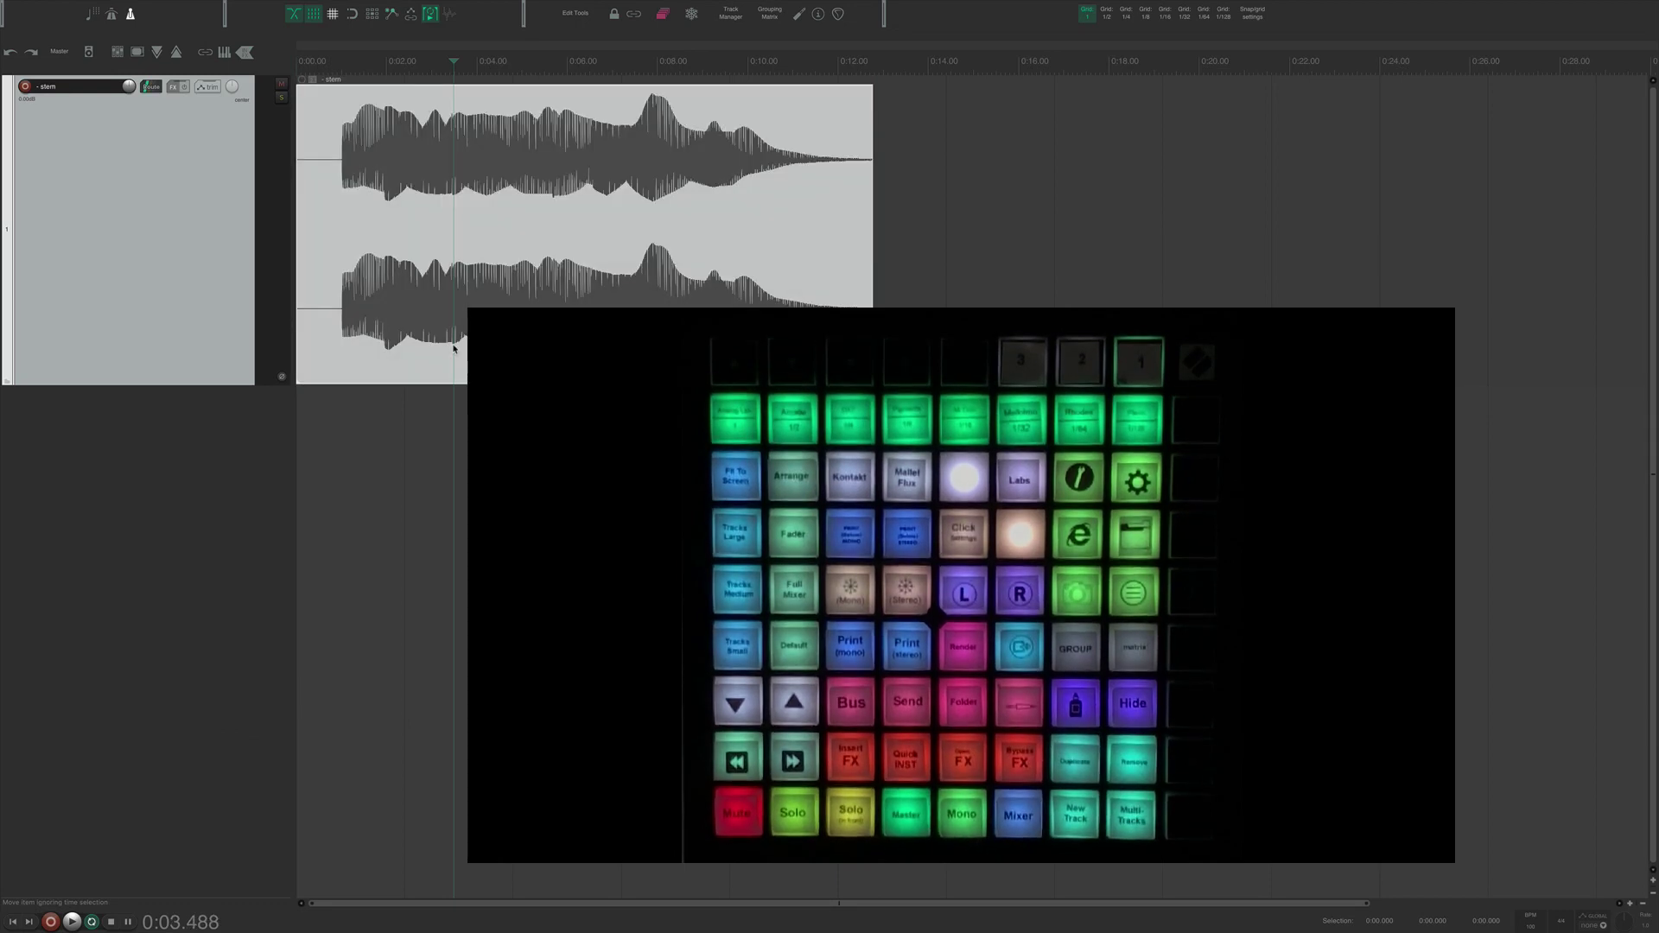